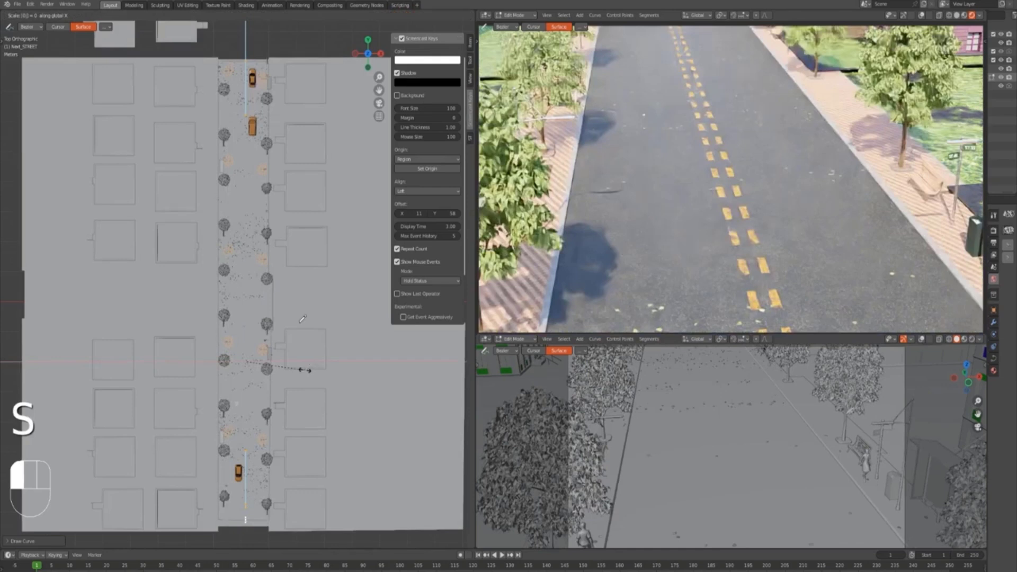
# - Draw a horizontal street across the vertical one to form an intersection, and scale its curve to straighten it
pyautogui.moveTo(246, 285); pyautogui.dragTo(385, 290)
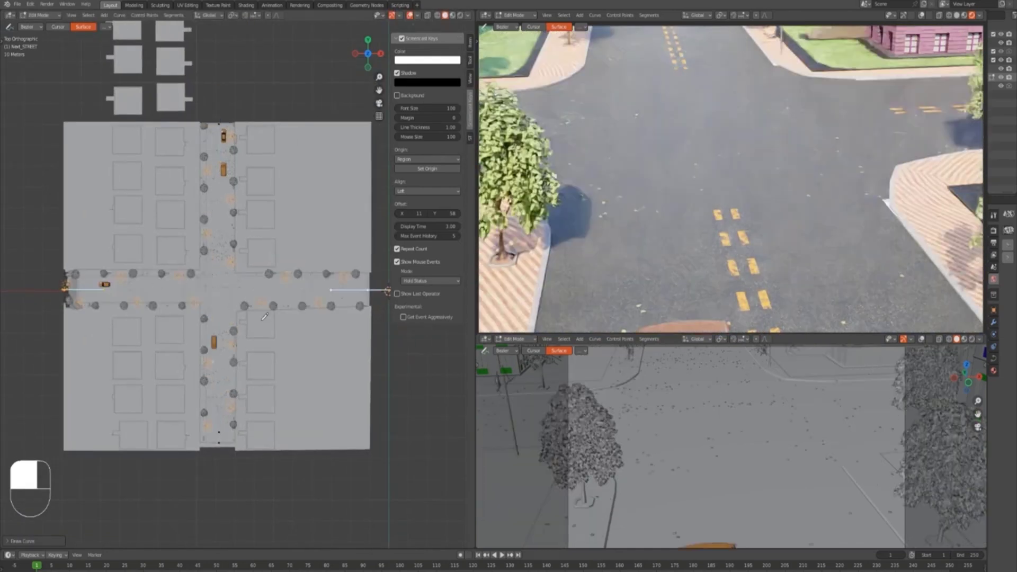
pyautogui.press('s')
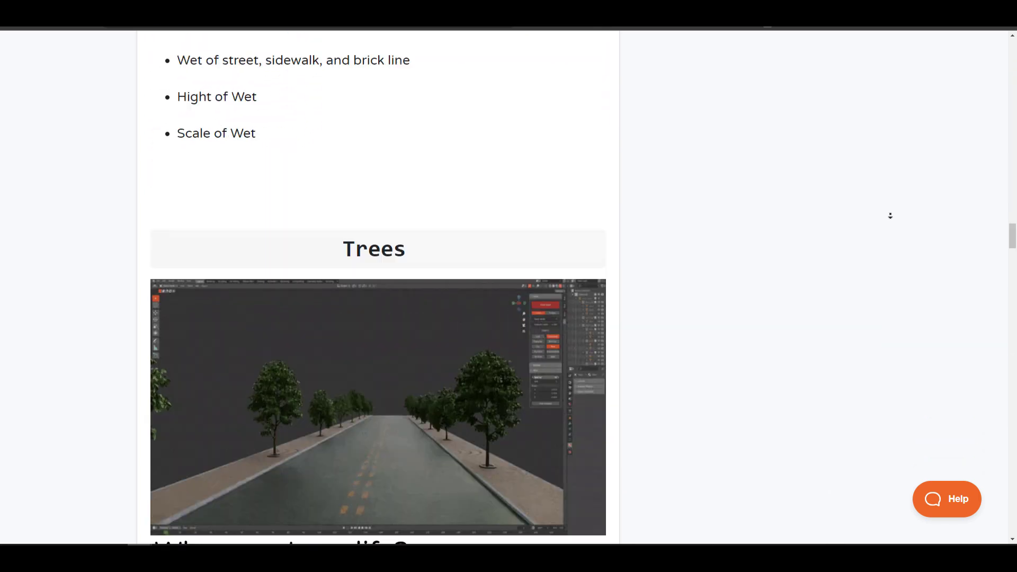
# - Read through the Next Street add-on's product page, covering its features, release discount and trailer section
pyautogui.scroll(-20, 891, 216)
pyautogui.scroll(-20, 890, 216)
pyautogui.scroll(-5, 890, 215)
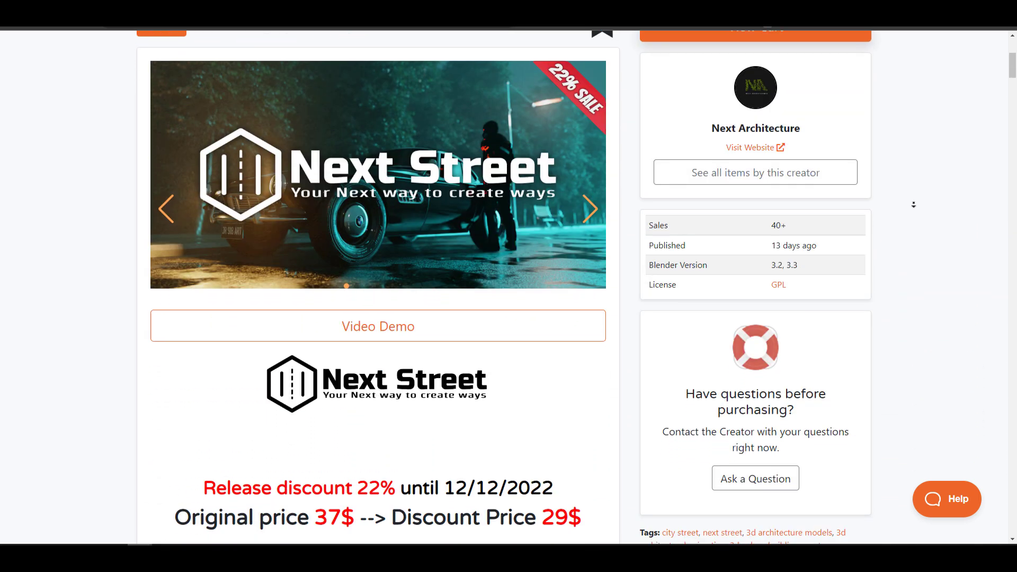
pyautogui.scroll(-2, 914, 204)
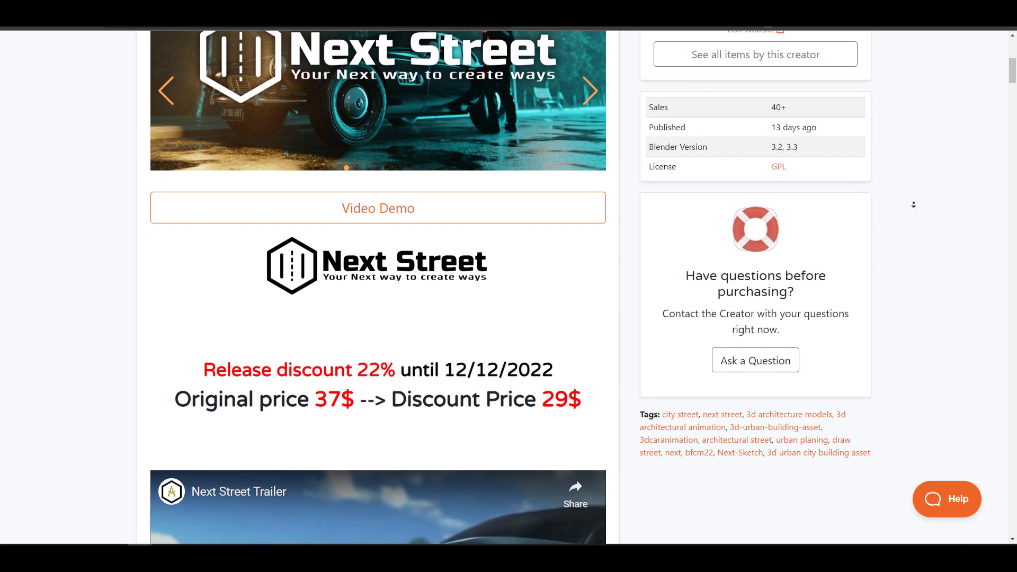
pyautogui.scroll(-2, 914, 204)
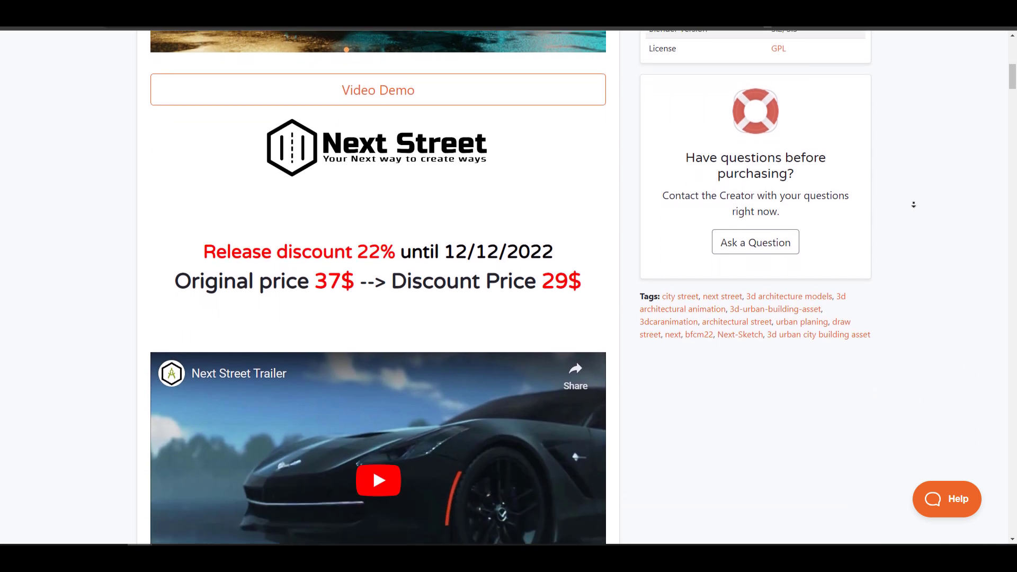
pyautogui.scroll(-2, 914, 204)
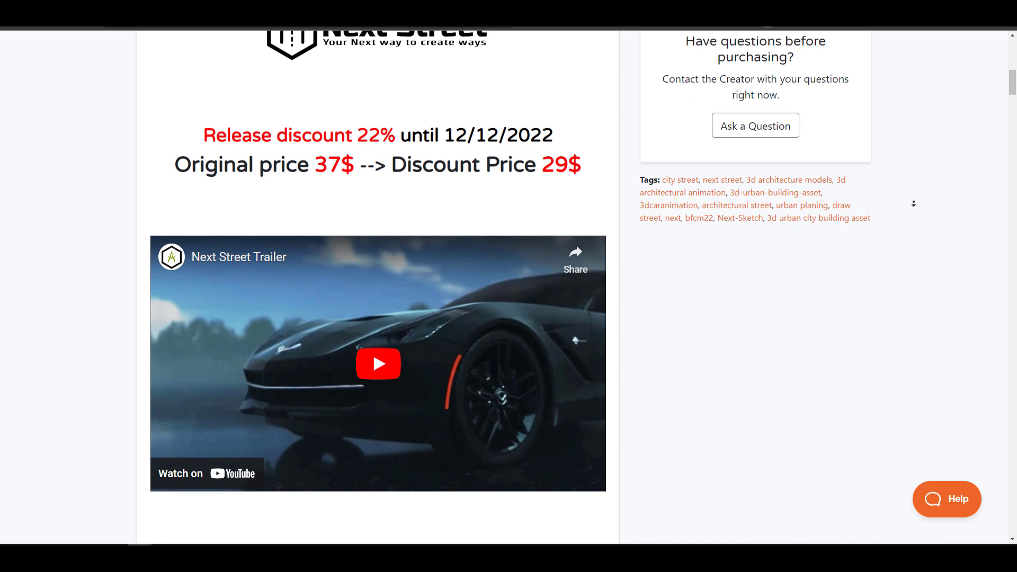
pyautogui.scroll(-1, 914, 204)
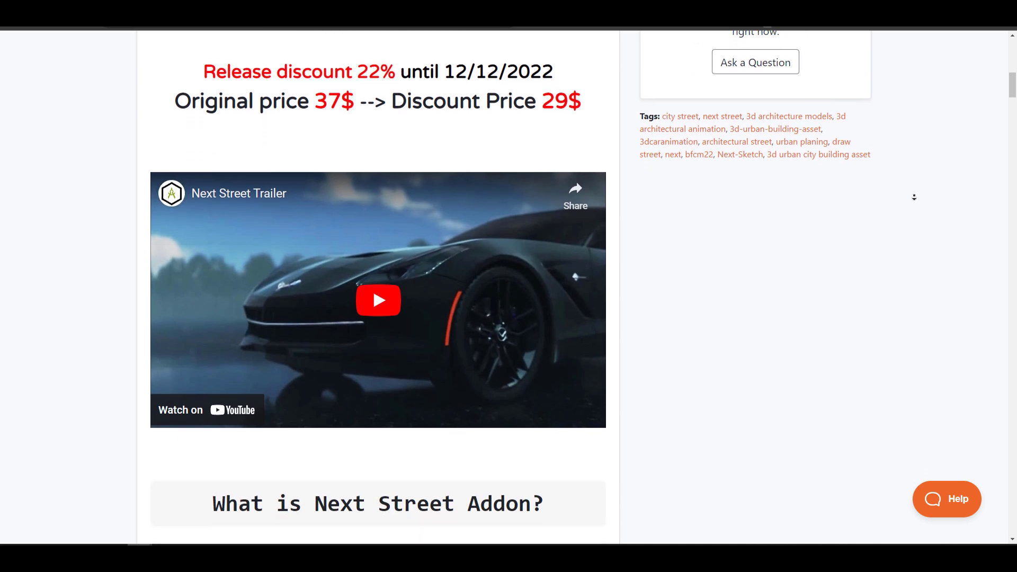
pyautogui.scroll(-1, 914, 197)
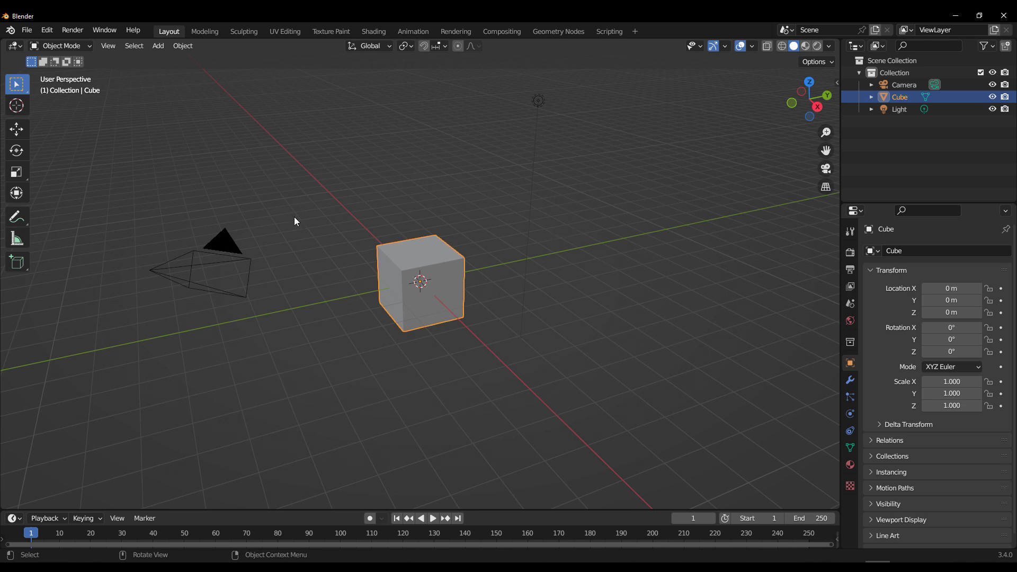
# - Display the Next Street add-on's street controls in Blender's viewport and delete the default cube
pyautogui.click(246, 184)
pyautogui.click(47, 31)
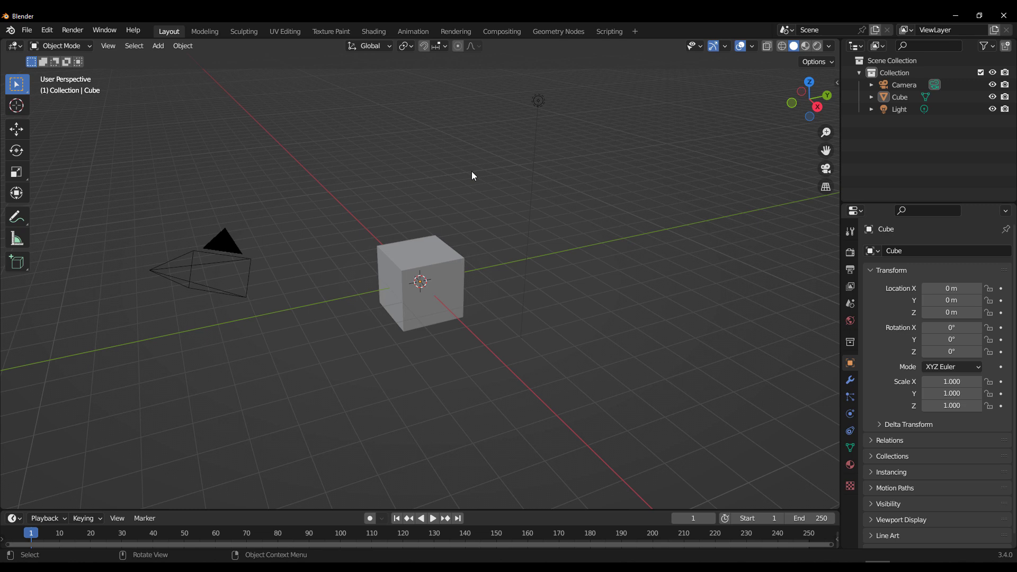
pyautogui.press('n')
pyautogui.click(833, 189)
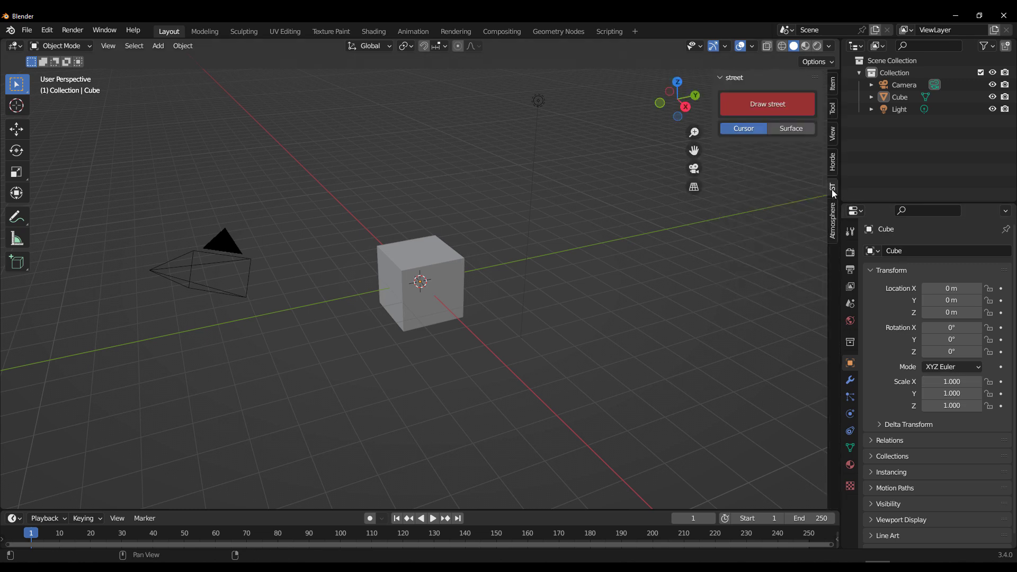
pyautogui.click(438, 314)
pyautogui.press('Delete')
# - Start a new street in top view and draw its curve roughly along the Y axis through the origin
pyautogui.click(680, 82)
pyautogui.scroll(-10, 493, 255)
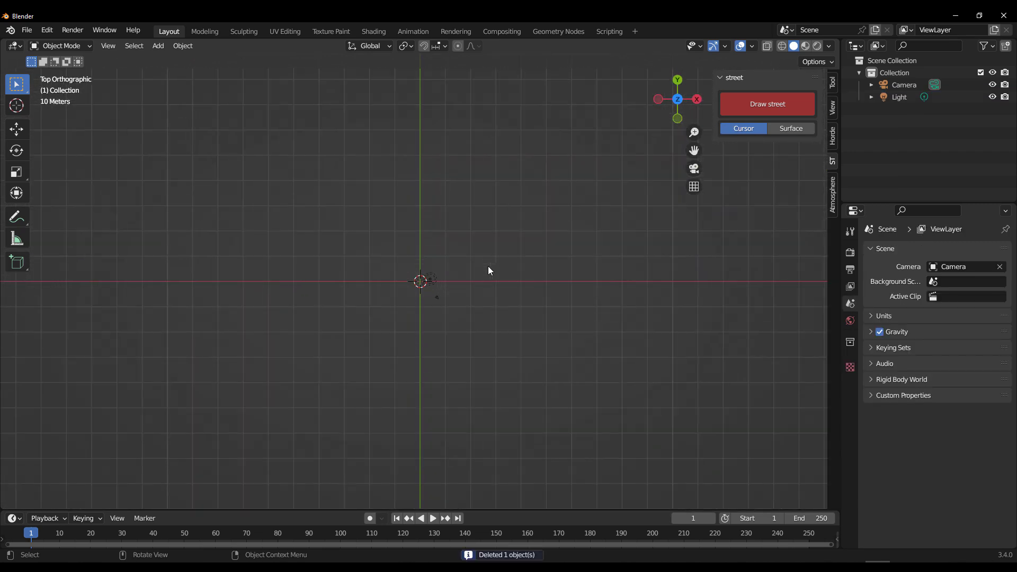
pyautogui.click(774, 104)
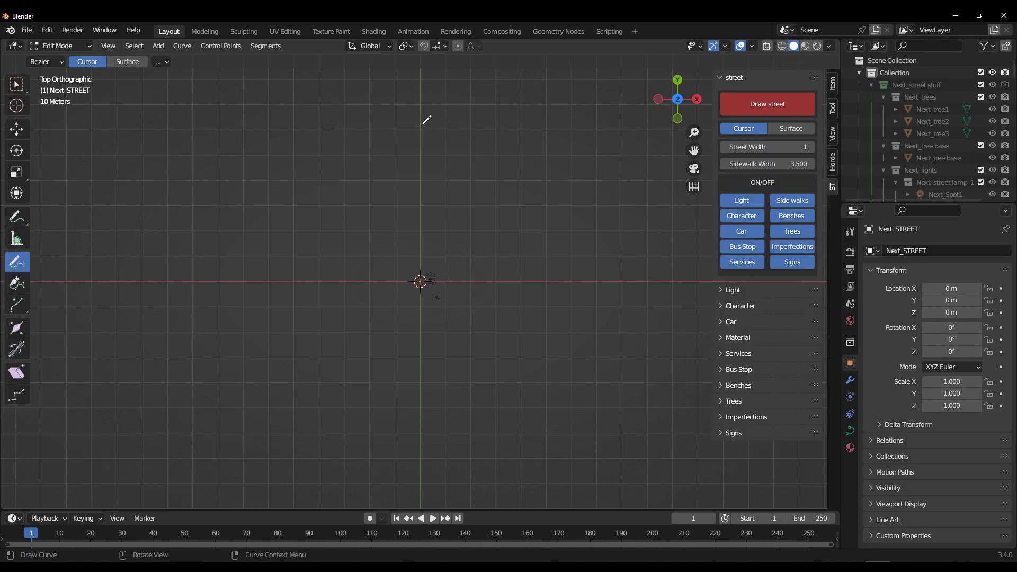
pyautogui.moveTo(434, 455); pyautogui.dragTo(432, 475)
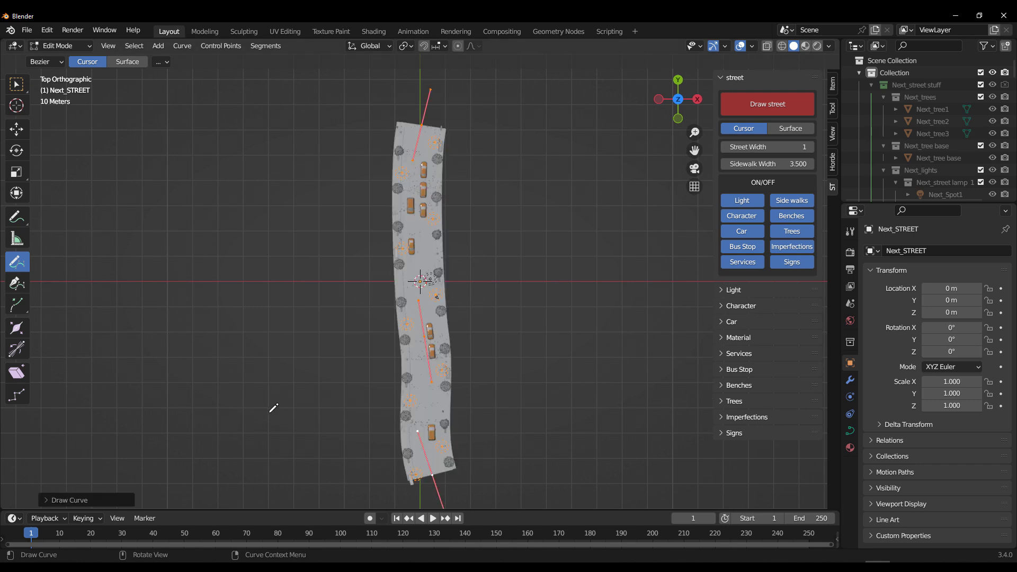
# - Move the street curve's middle and upper points and handles along the X axis to straighten the street
pyautogui.click(16, 135)
pyautogui.click(432, 382)
pyautogui.moveTo(477, 383); pyautogui.dragTo(473, 383)
pyautogui.click(421, 125)
pyautogui.moveTo(477, 91); pyautogui.dragTo(467, 91)
pyautogui.moveTo(471, 480); pyautogui.dragTo(466, 451)
# - Shift the street curve's lower points and handles to shorten the street and align its lower end with the Y axis
pyautogui.scroll(-2, 461, 480)
pyautogui.click(424, 416)
pyautogui.moveTo(424, 369); pyautogui.dragTo(424, 323)
pyautogui.scroll(4, 424, 323)
pyautogui.scroll(-2, 374, 431)
pyautogui.click(424, 409)
pyautogui.moveTo(469, 409); pyautogui.dragTo(466, 409)
pyautogui.moveTo(404, 324); pyautogui.dragTo(468, 350)
pyautogui.click(424, 454)
pyautogui.moveTo(473, 454); pyautogui.dragTo(470, 454)
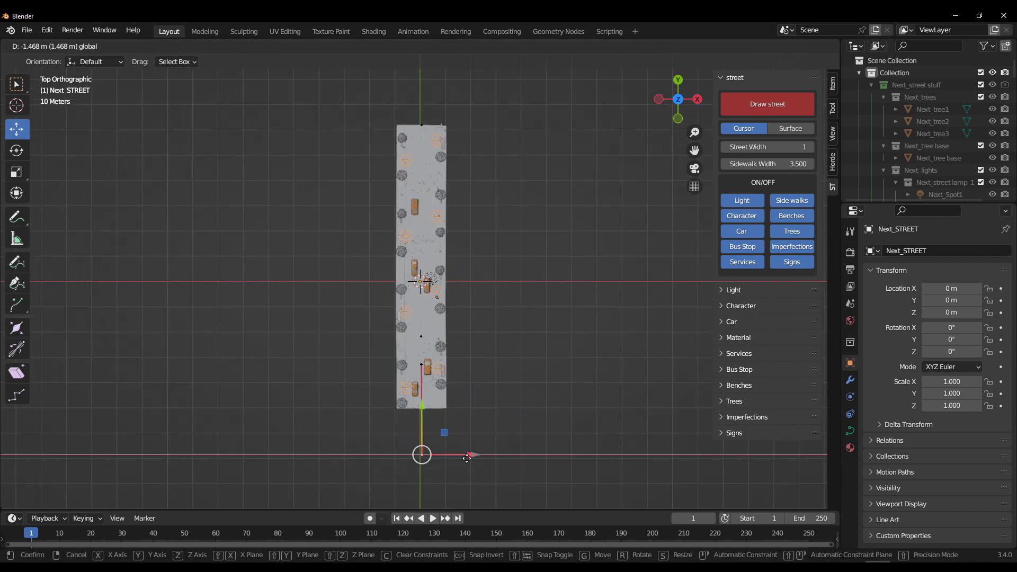
pyautogui.scroll(10, 475, 403)
pyautogui.press('space')
pyautogui.press('Escape')
pyautogui.scroll(-5, 480, 361)
pyautogui.scroll(-6, 480, 361)
pyautogui.hotkey('shift', 'space')
pyautogui.press('d')
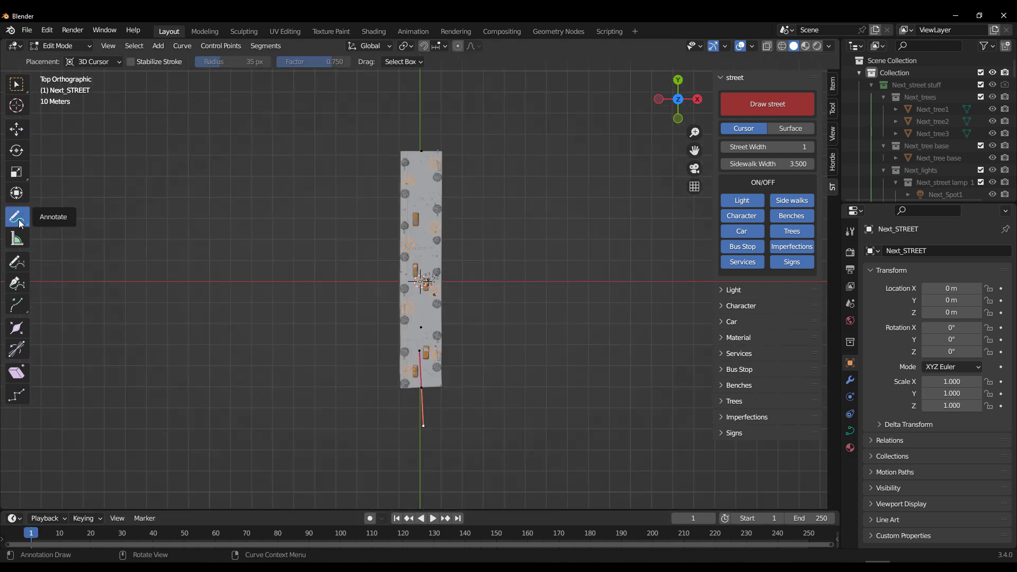
pyautogui.click(17, 129)
pyautogui.scroll(4, 415, 284)
pyautogui.scroll(-4, 415, 283)
pyautogui.scroll(4, 429, 221)
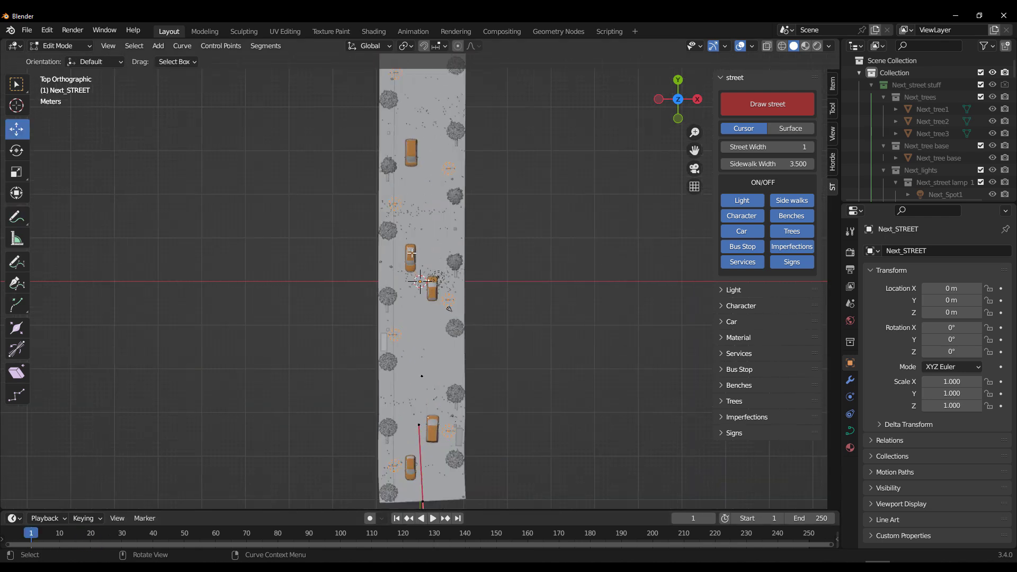
# - Draw a second street along the X axis across the vertical street to create a four-way intersection
pyautogui.click(15, 264)
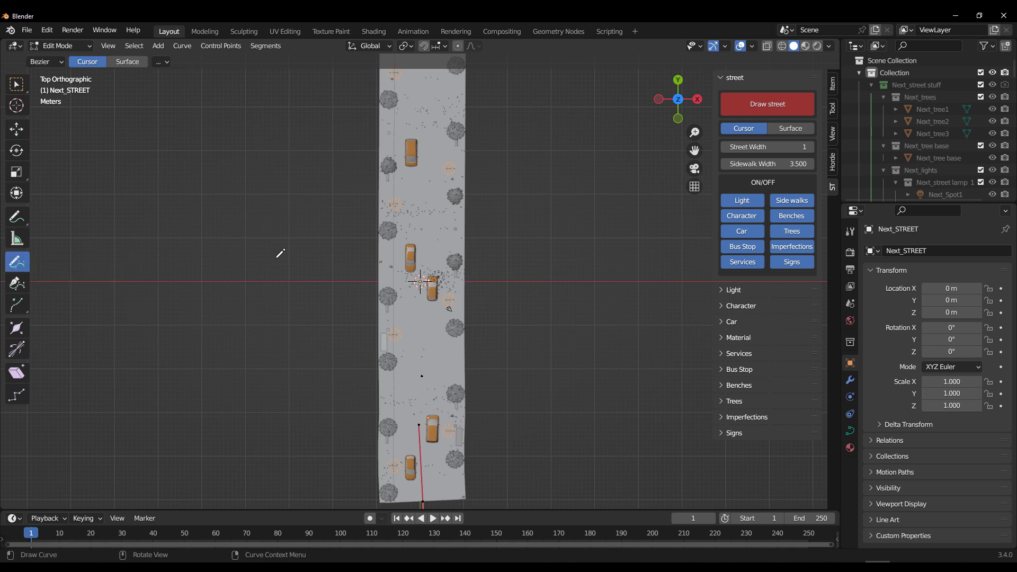
pyautogui.moveTo(570, 281); pyautogui.dragTo(707, 286)
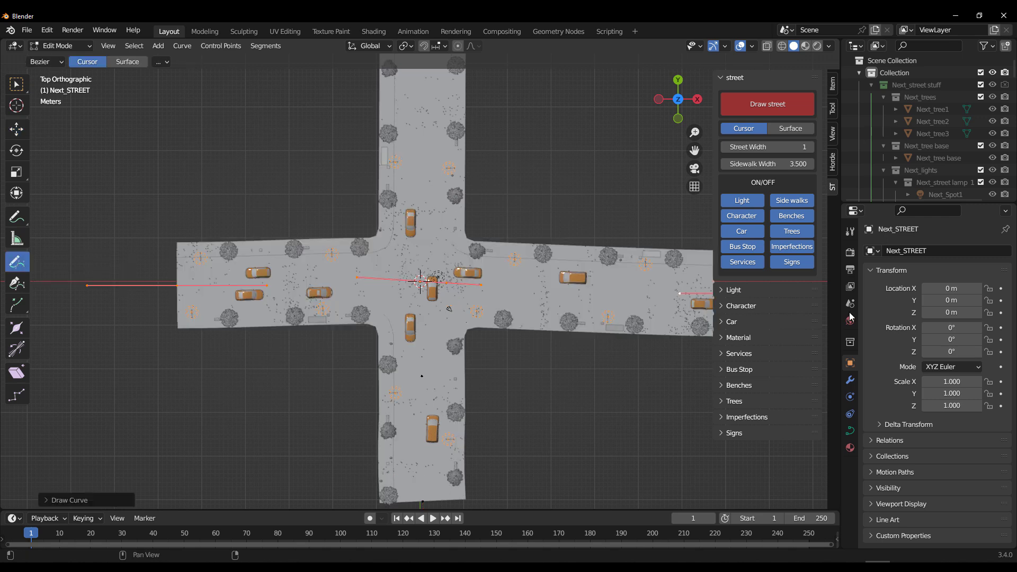
pyautogui.scroll(-4, 554, 321)
pyautogui.scroll(3, 578, 308)
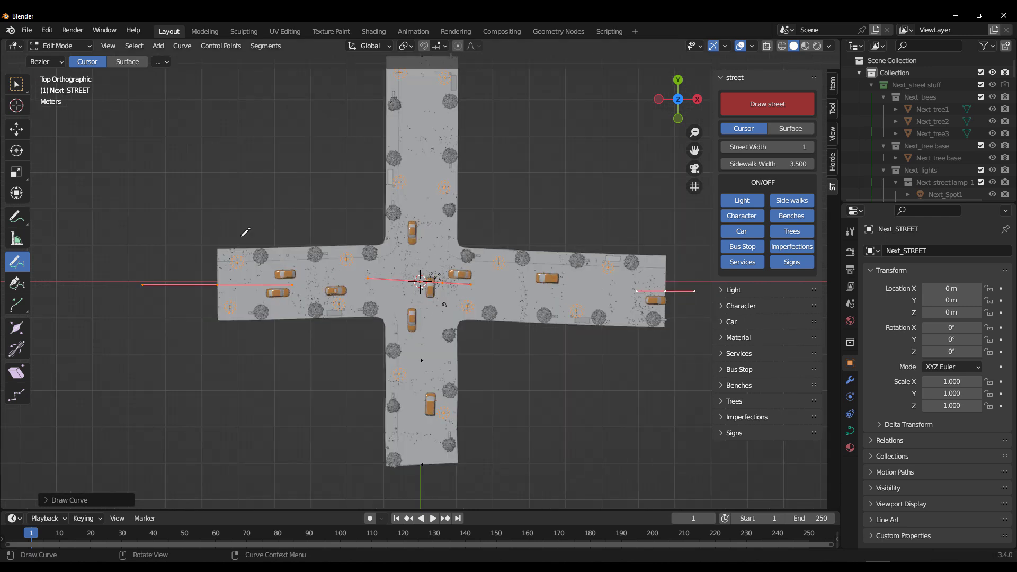
# - Move the horizontal street's east end point and adjust the vertical street's south end point
pyautogui.click(15, 132)
pyautogui.click(665, 292)
pyautogui.press('g')
pyautogui.click(631, 354)
pyautogui.click(422, 465)
pyautogui.press('g')
pyautogui.click(421, 464)
# - Try shifting the vertical street along the X axis to relocate the intersection, and undo the last move
pyautogui.click(207, 297)
pyautogui.scroll(-3, 207, 297)
pyautogui.press('g')
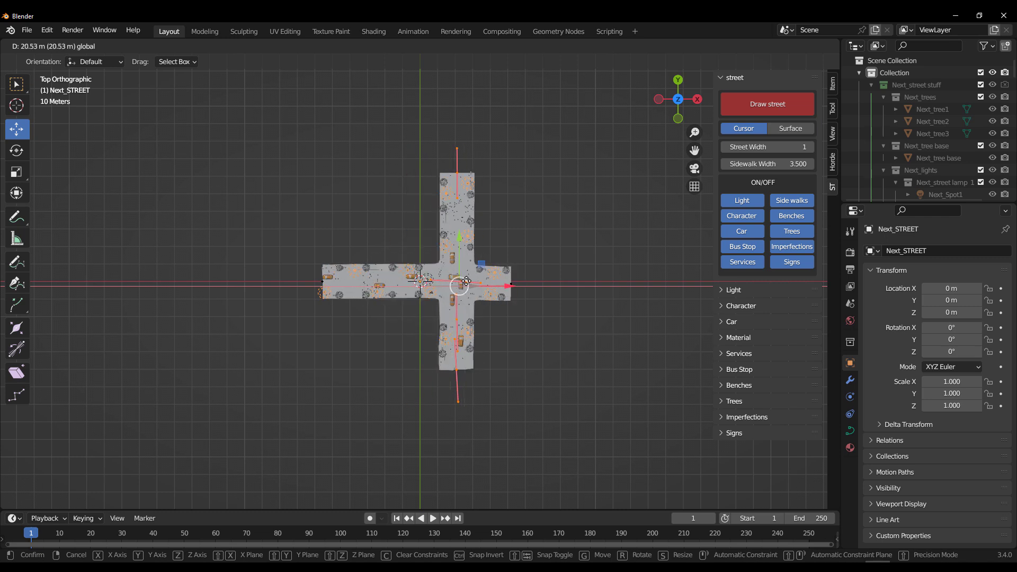
pyautogui.moveTo(501, 287); pyautogui.dragTo(458, 287)
pyautogui.moveTo(423, 244)
pyautogui.mouseDown()
pyautogui.moveTo(423, 187)
pyautogui.moveTo(424, 274)
pyautogui.moveTo(423, 246)
pyautogui.mouseUp()
pyautogui.hotkey('ctrl', 'z')
pyautogui.scroll(7, 252, 256)
pyautogui.scroll(-8, 252, 256)
pyautogui.scroll(8, 251, 256)
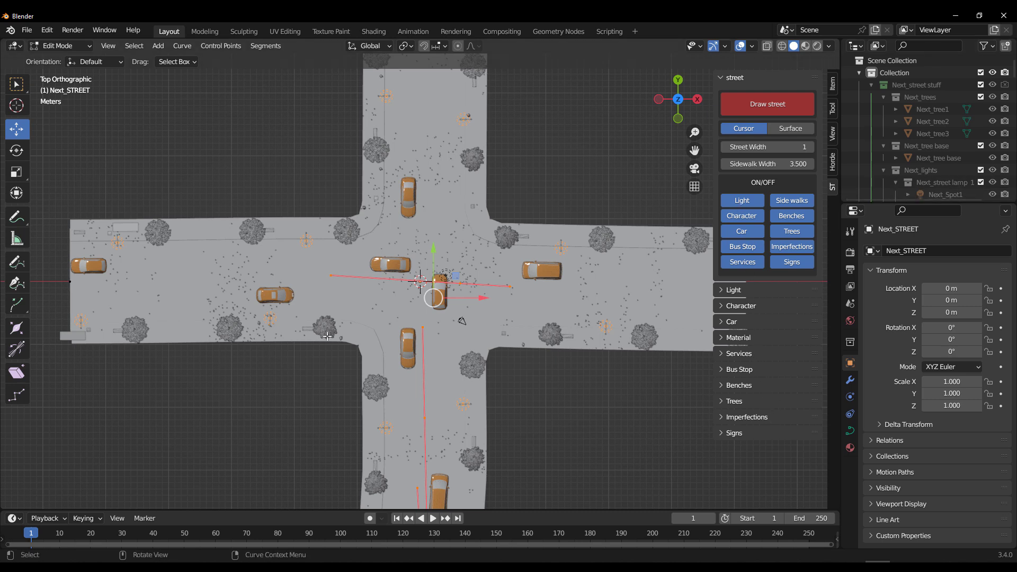
# - Switch the street to Object Mode and view the intersection in perspective
pyautogui.click(61, 46)
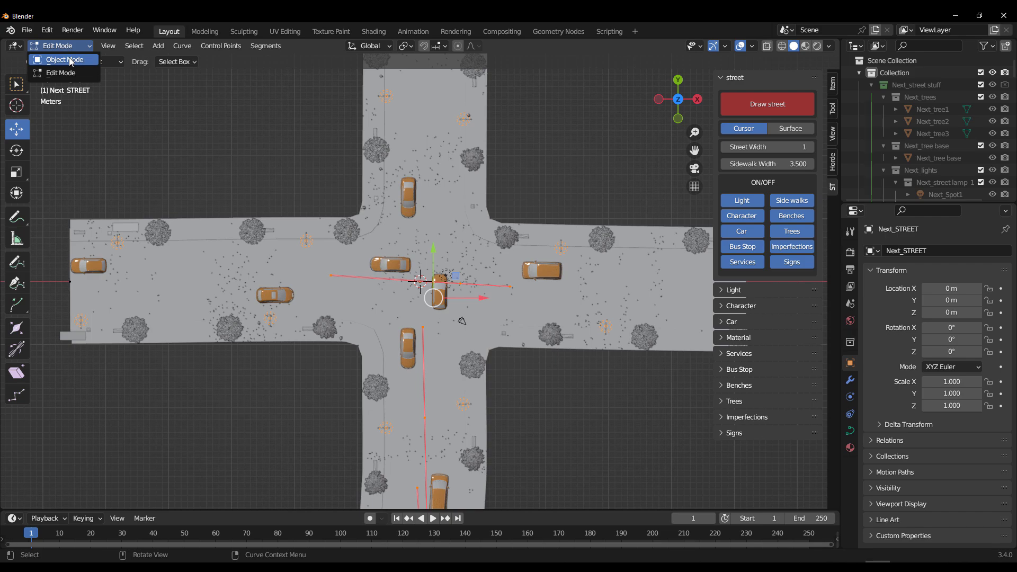
pyautogui.click(55, 57)
pyautogui.moveTo(456, 313); pyautogui.dragTo(417, 269, button='middle')
pyautogui.scroll(3, 417, 269)
pyautogui.moveTo(408, 365); pyautogui.dragTo(584, 349, button='middle')
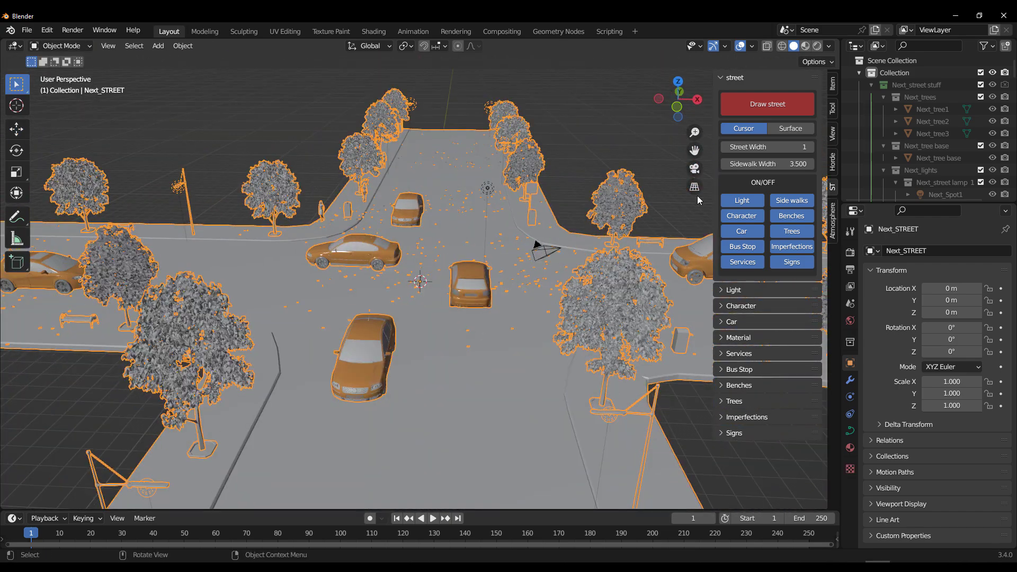
# - Try a street width of 2, and set the width back to 1
pyautogui.click(810, 147)
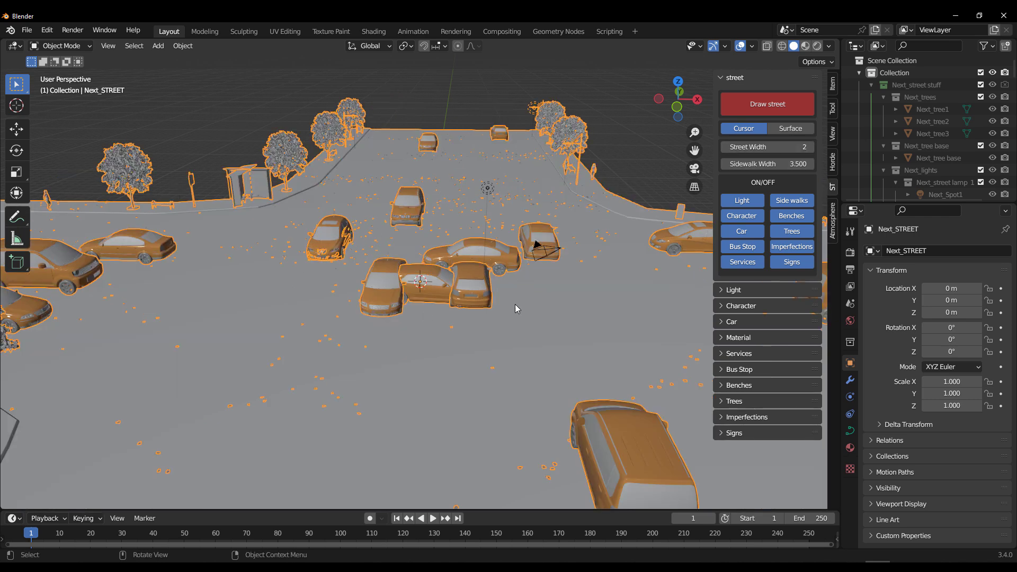
pyautogui.moveTo(330, 199); pyautogui.dragTo(413, 275, button='middle')
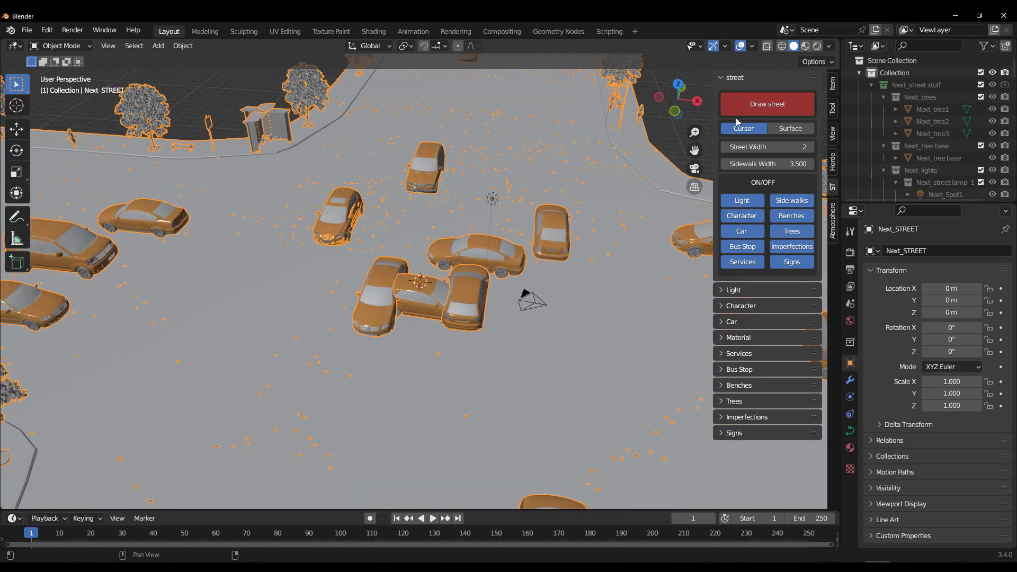
pyautogui.click(726, 148)
pyautogui.moveTo(626, 276); pyautogui.dragTo(711, 361, button='middle')
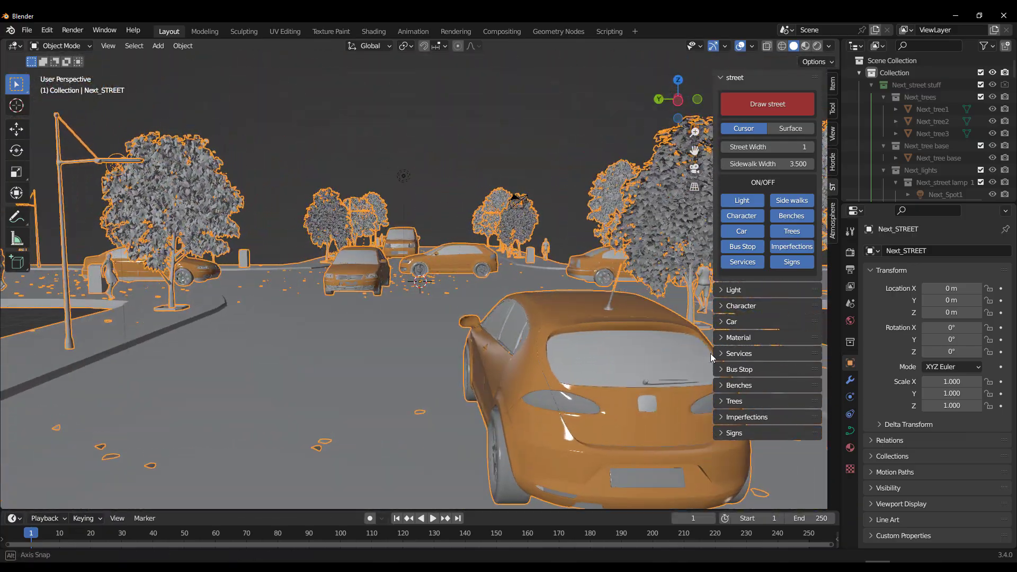
# - Turn off the street's lights, characters, cars and trees
pyautogui.click(751, 203)
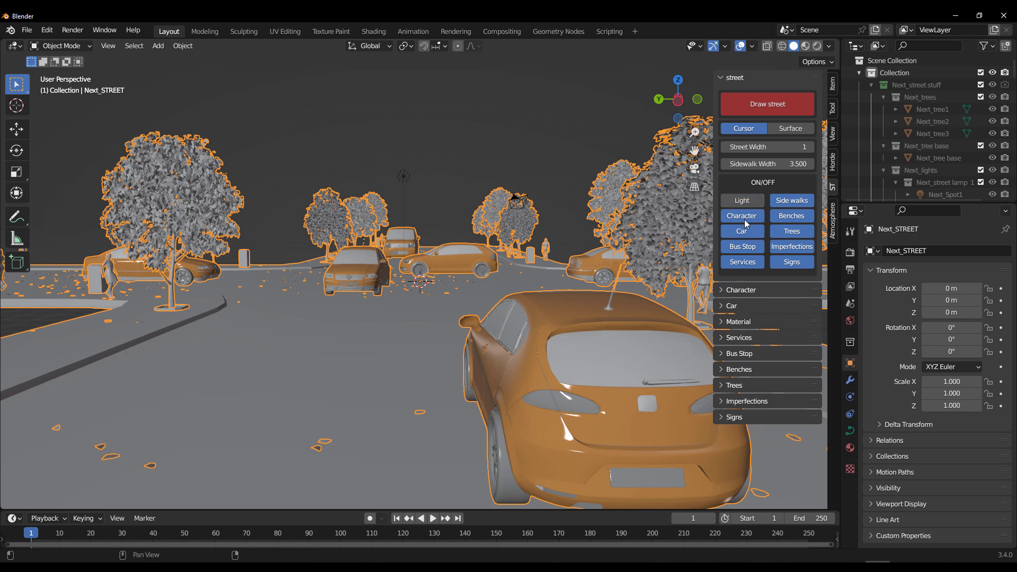
pyautogui.click(741, 234)
pyautogui.scroll(-8, 490, 306)
pyautogui.scroll(6, 490, 306)
pyautogui.moveTo(407, 320); pyautogui.dragTo(564, 357, button='middle')
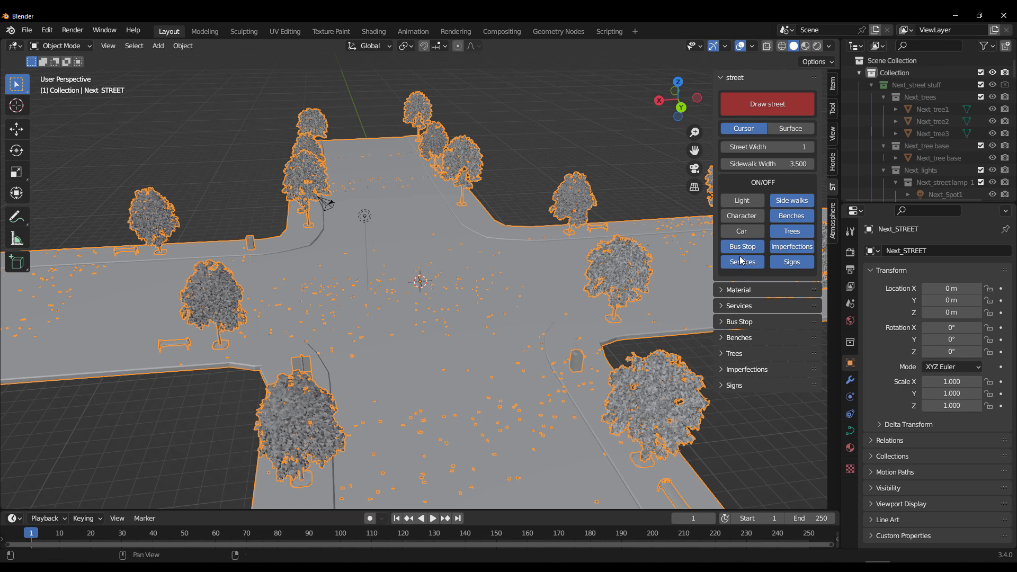
pyautogui.click(785, 234)
pyautogui.moveTo(594, 360); pyautogui.dragTo(580, 381, button='middle')
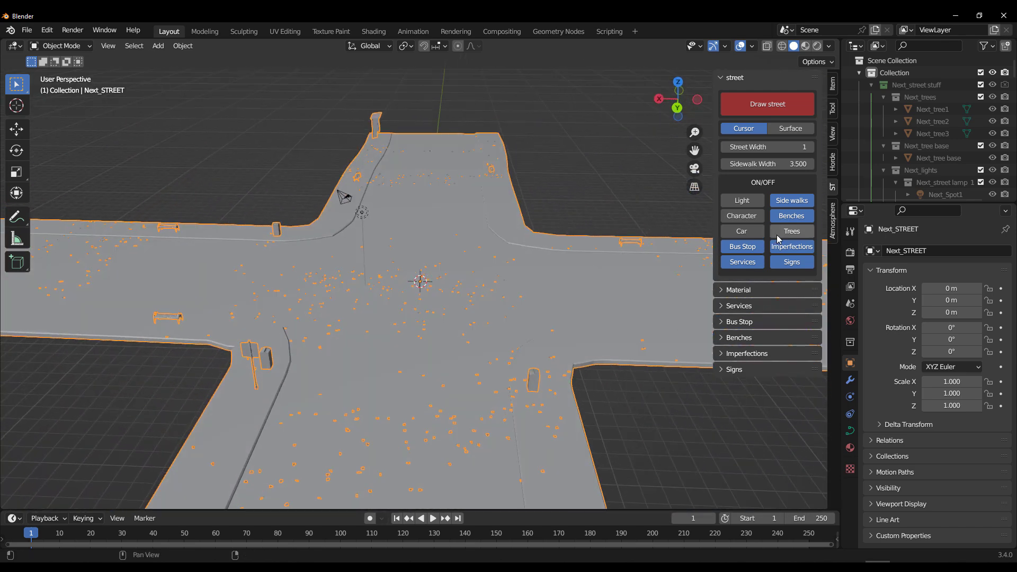
# - Turn the street's trees, cars, characters and lights back on
pyautogui.click(742, 232)
pyautogui.click(737, 217)
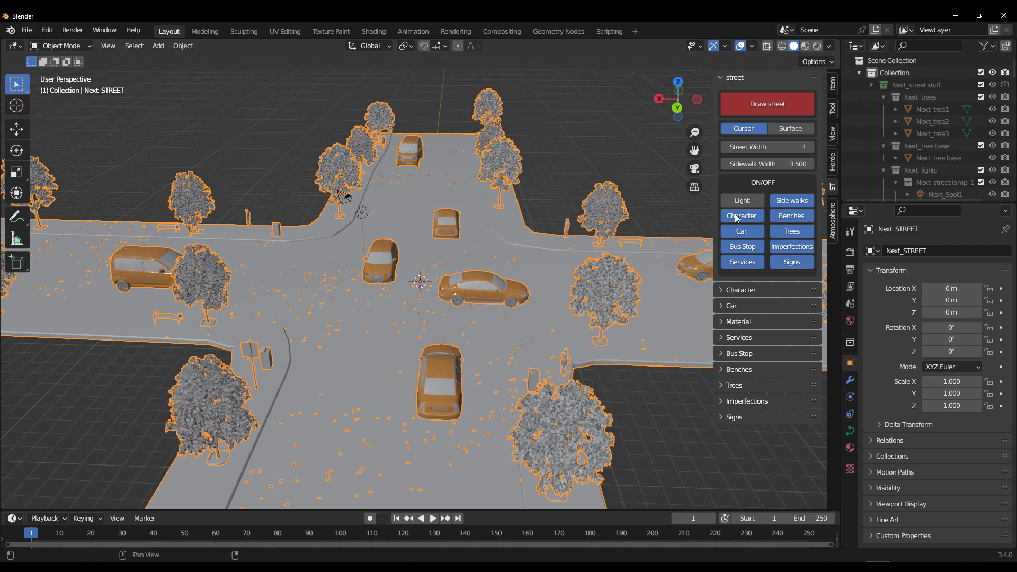
pyautogui.click(741, 202)
pyautogui.scroll(-2, 425, 368)
pyautogui.moveTo(525, 367); pyautogui.dragTo(380, 337, button='middle')
pyautogui.scroll(4, 316, 334)
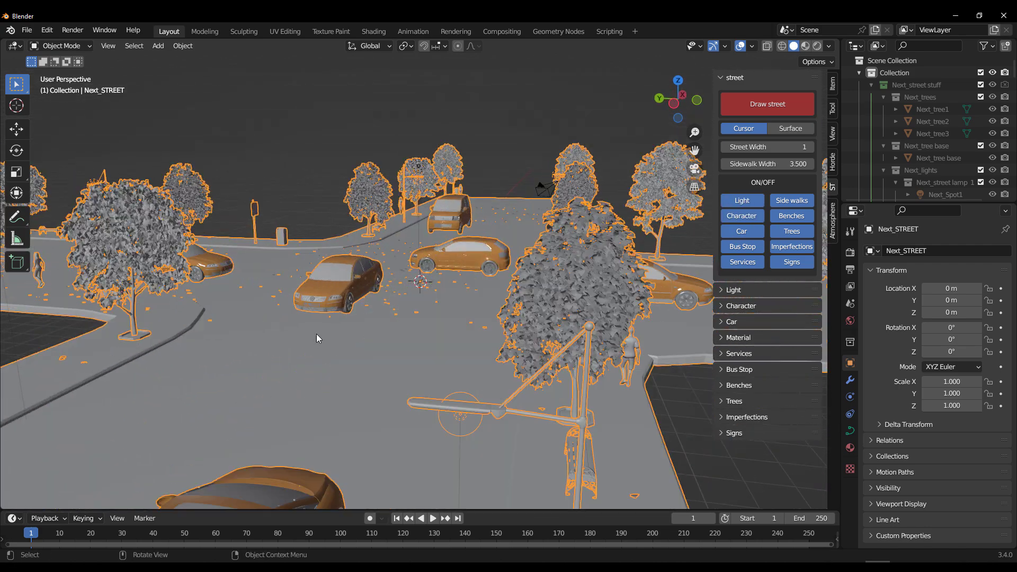
# - Expand the street's Light settings and look through the available street lamp models
pyautogui.scroll(5, 317, 337)
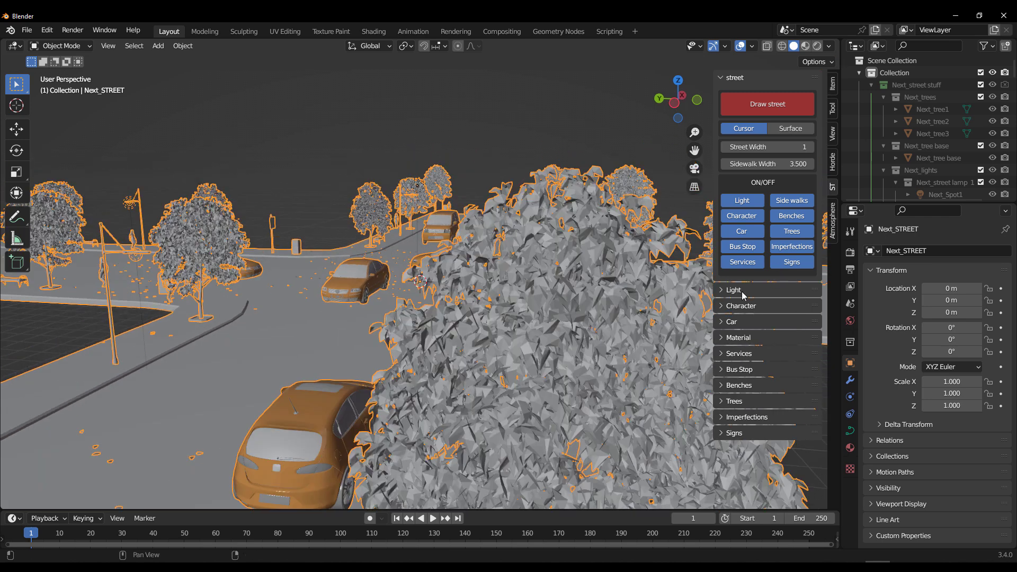
pyautogui.click(743, 295)
pyautogui.click(759, 339)
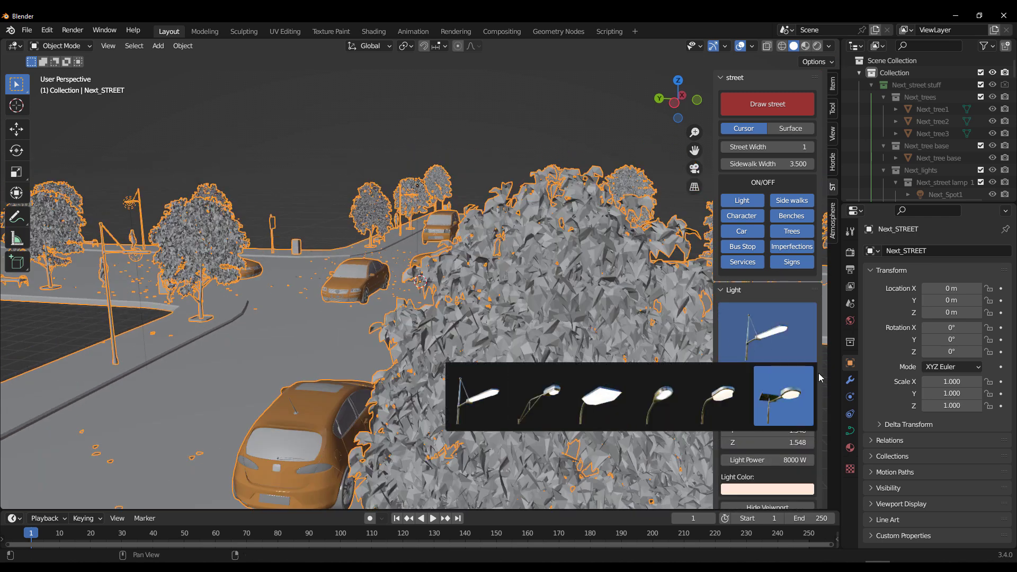
pyautogui.moveTo(337, 285); pyautogui.dragTo(369, 287, button='middle')
pyautogui.scroll(1, 368, 287)
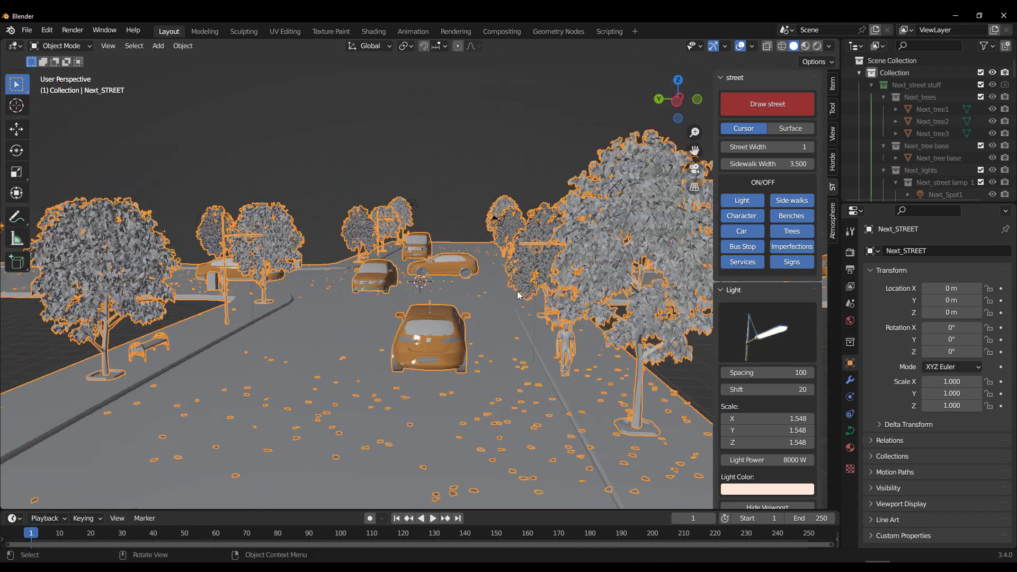
# - Try other street lamp models, return to the first model in the list, and deselect the street for a closer view
pyautogui.click(768, 325)
pyautogui.click(719, 406)
pyautogui.click(773, 333)
pyautogui.click(783, 396)
pyautogui.click(785, 331)
pyautogui.click(479, 396)
pyautogui.moveTo(471, 387); pyautogui.dragTo(360, 230, button='middle')
pyautogui.click(360, 230)
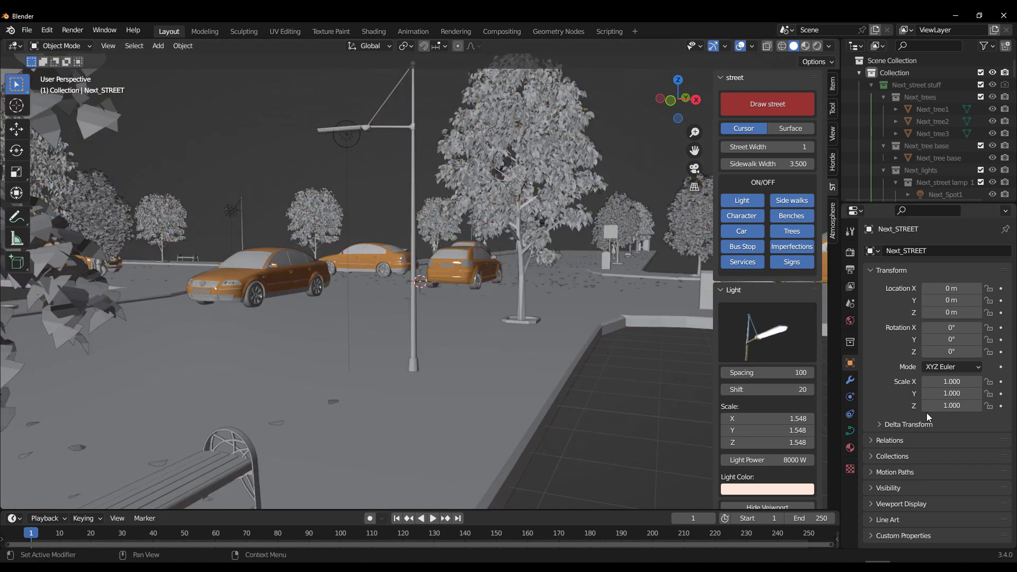
# - Switch the street lights to the lamp model with the single curved arm
pyautogui.click(768, 332)
pyautogui.click(601, 398)
pyautogui.click(763, 339)
pyautogui.click(672, 418)
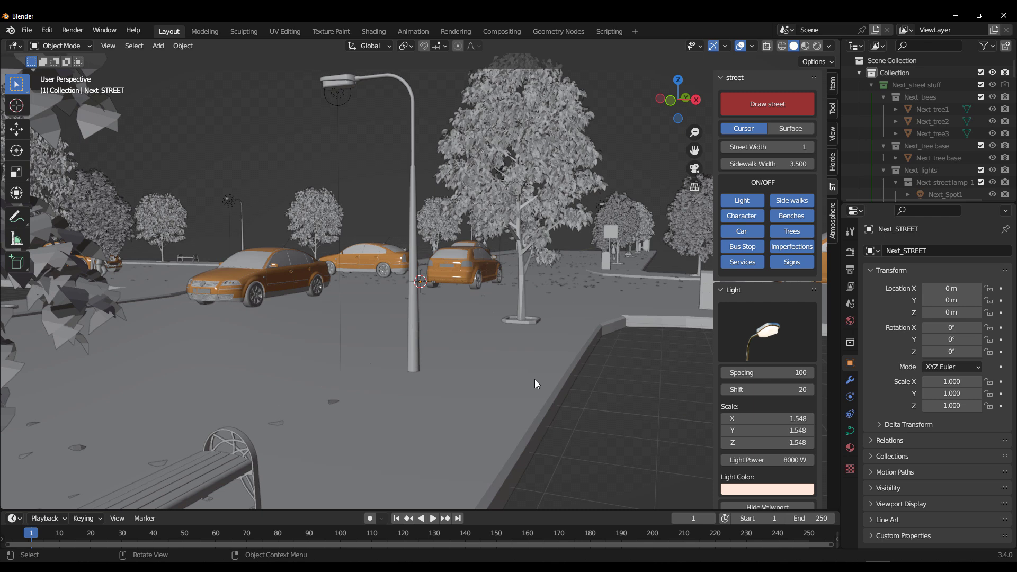
# - Try street light spacings of 50 and 150, and set the spacing back to 100
pyautogui.moveTo(541, 340); pyautogui.dragTo(566, 362, button='middle')
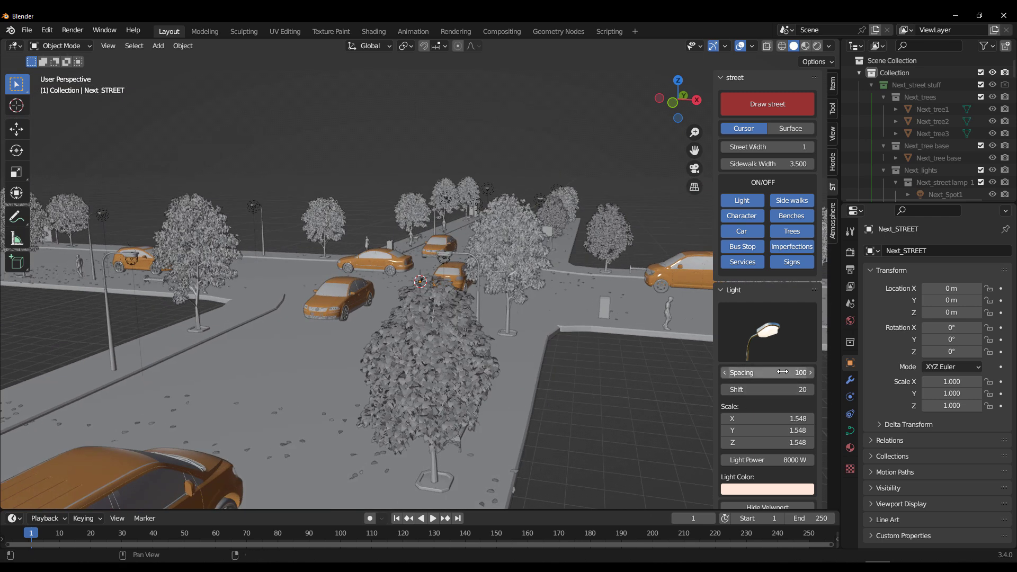
pyautogui.click(783, 372)
pyautogui.write('50')
pyautogui.press('Return')
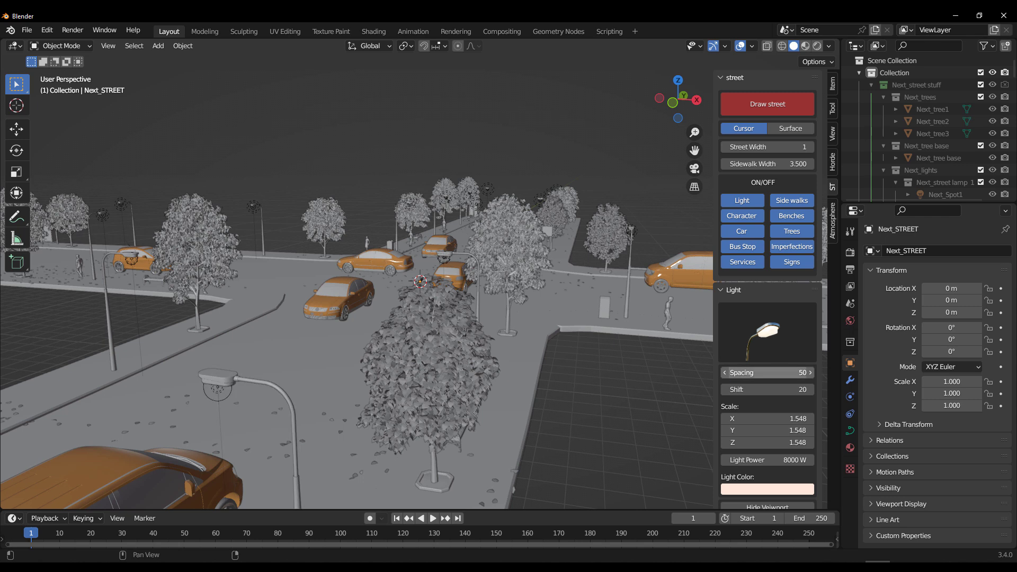
pyautogui.click(767, 372)
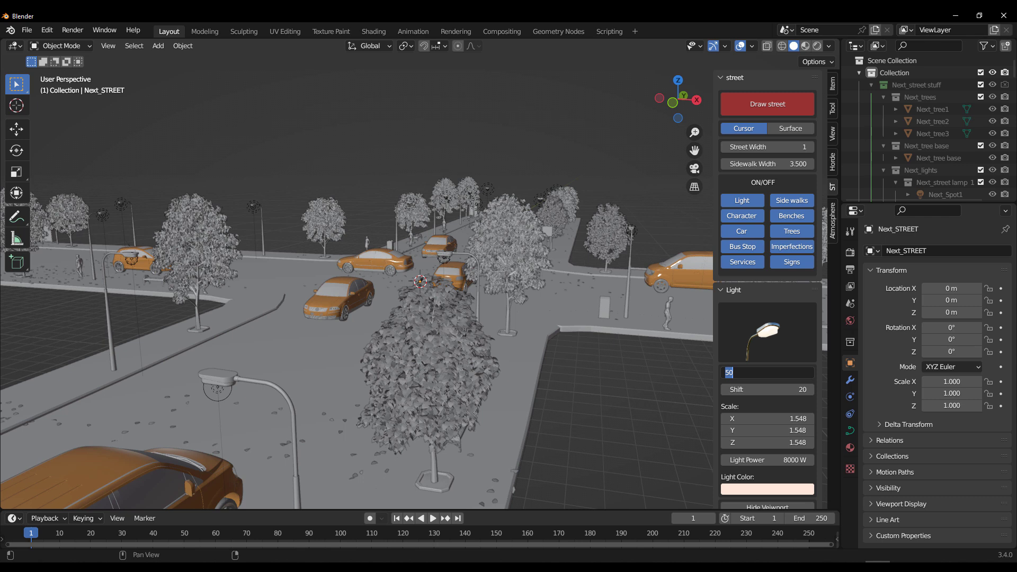
pyautogui.press('Return')
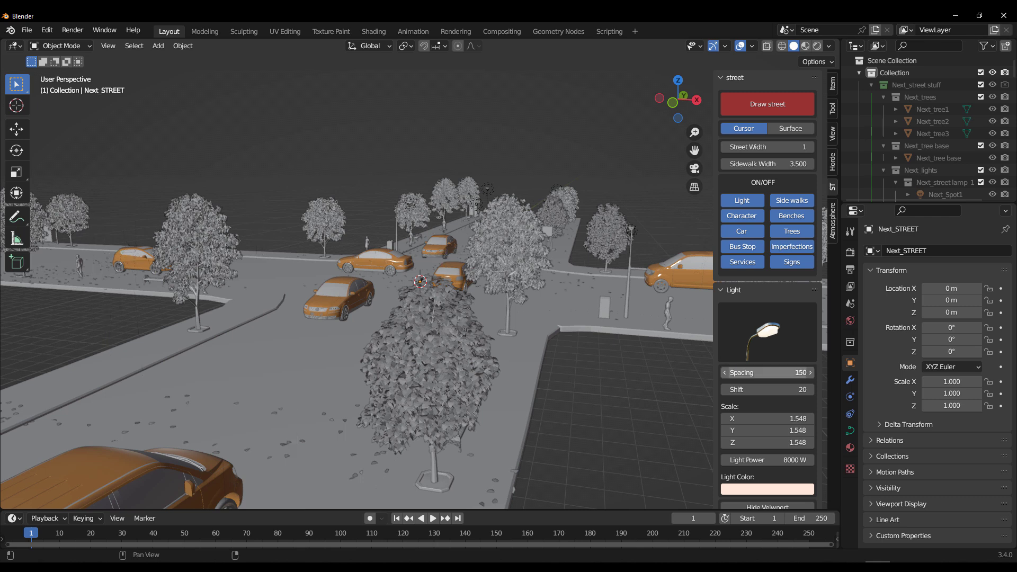
pyautogui.click(784, 373)
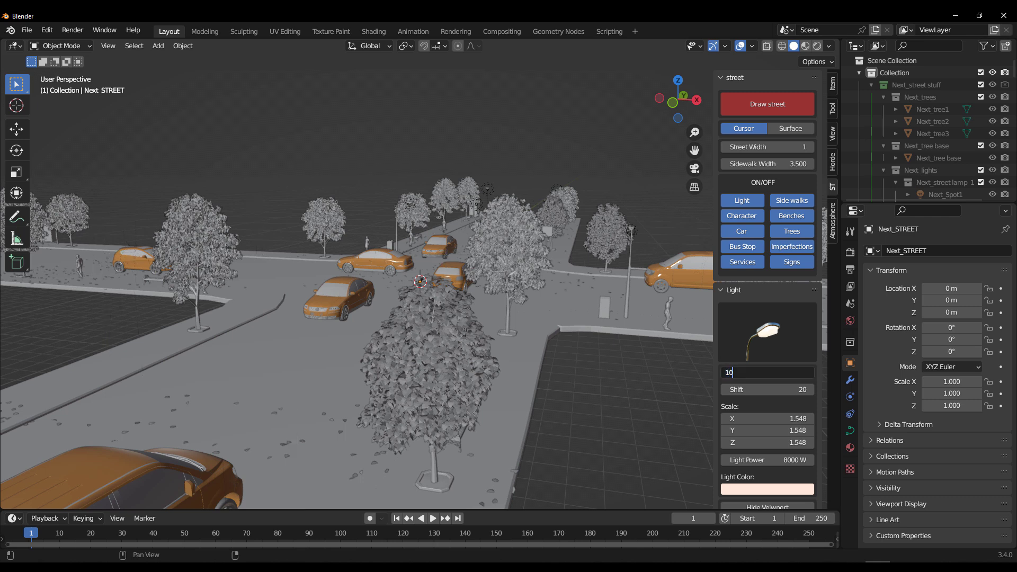
pyautogui.press('Return')
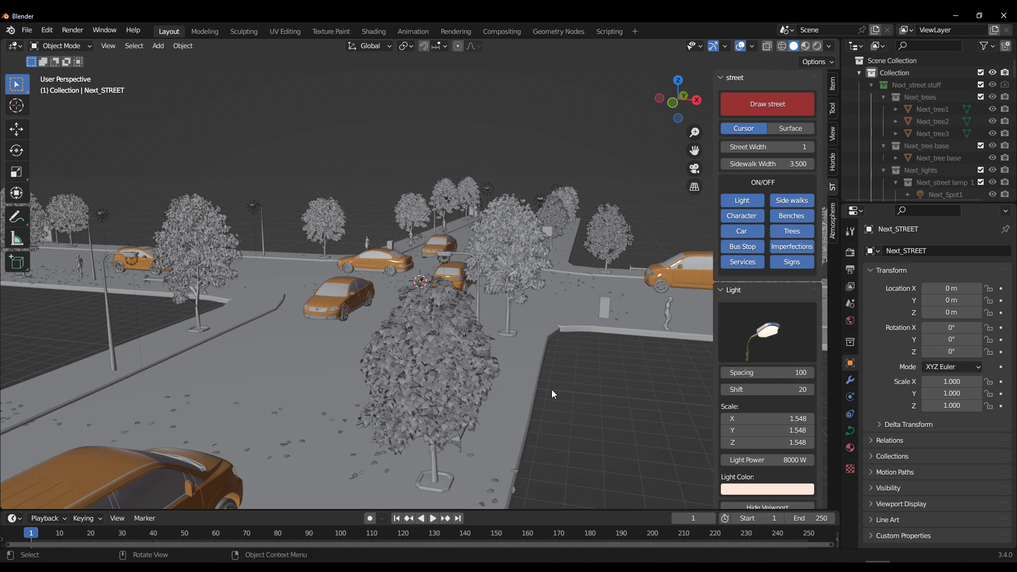
# - Set the render engine to Cycles with GPU Compute and show the street in Rendered viewport shading
pyautogui.moveTo(621, 448); pyautogui.dragTo(595, 364, button='middle')
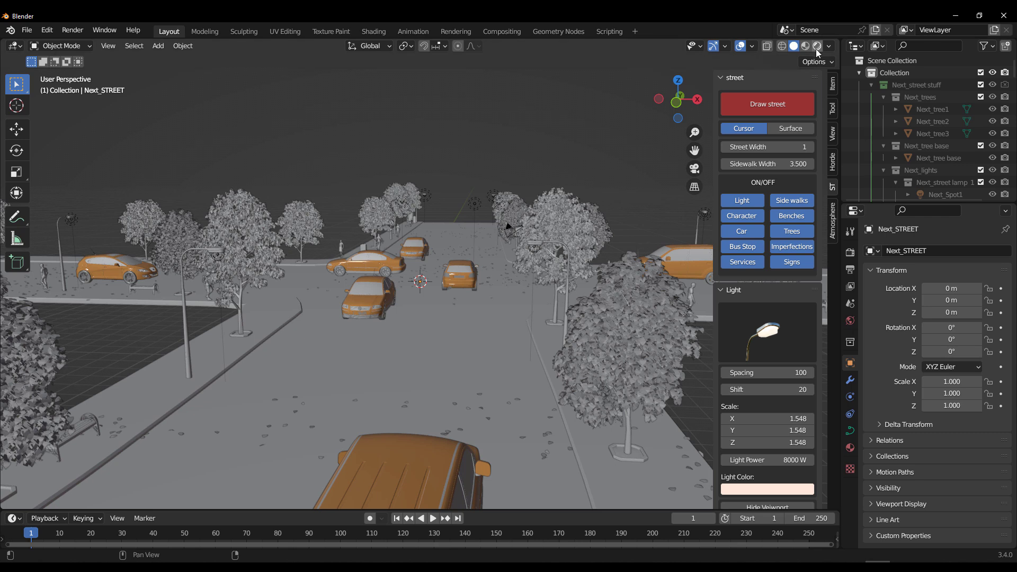
pyautogui.click(850, 252)
pyautogui.click(943, 251)
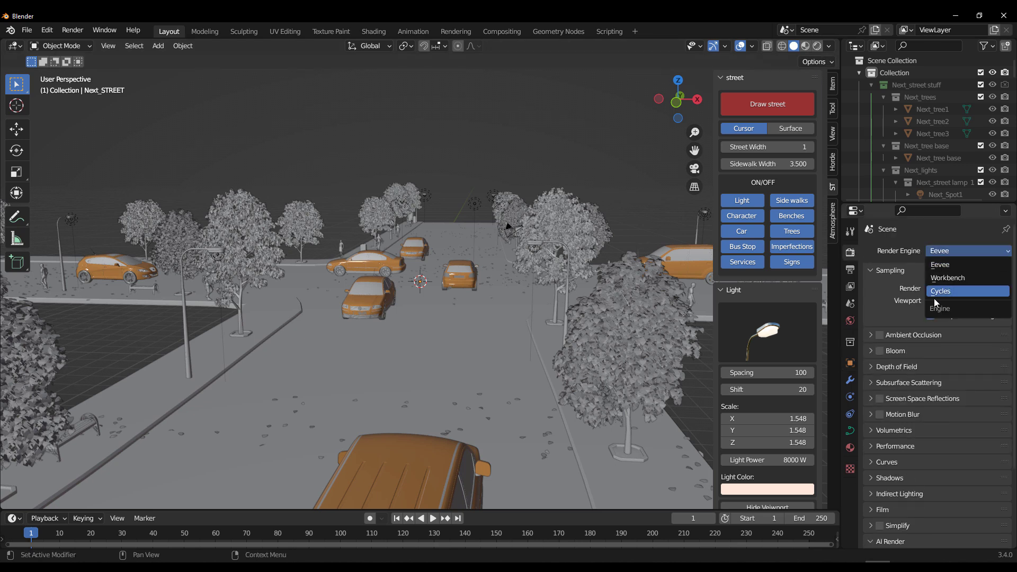
pyautogui.click(945, 291)
pyautogui.click(959, 281)
pyautogui.click(950, 307)
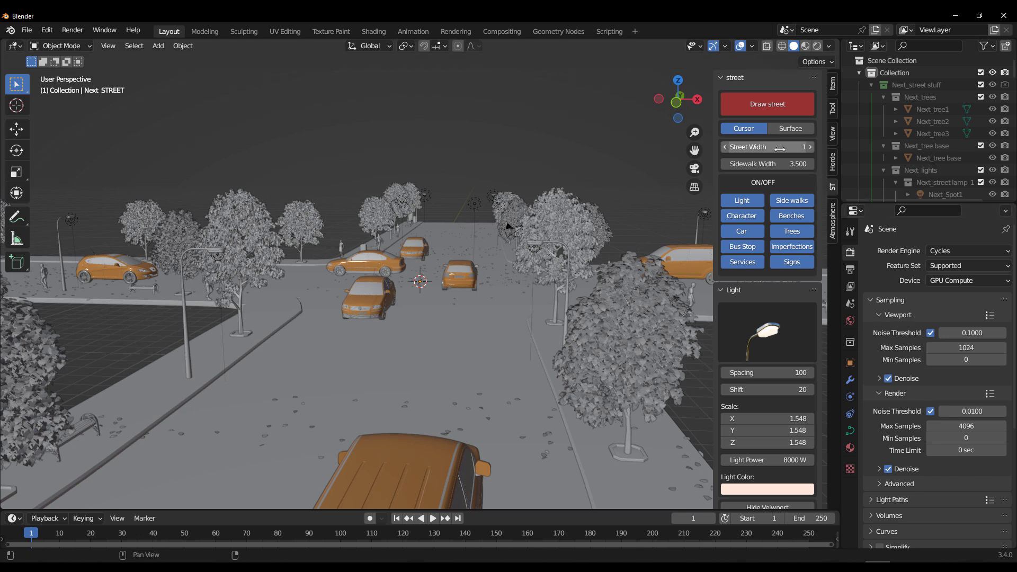
pyautogui.click(819, 46)
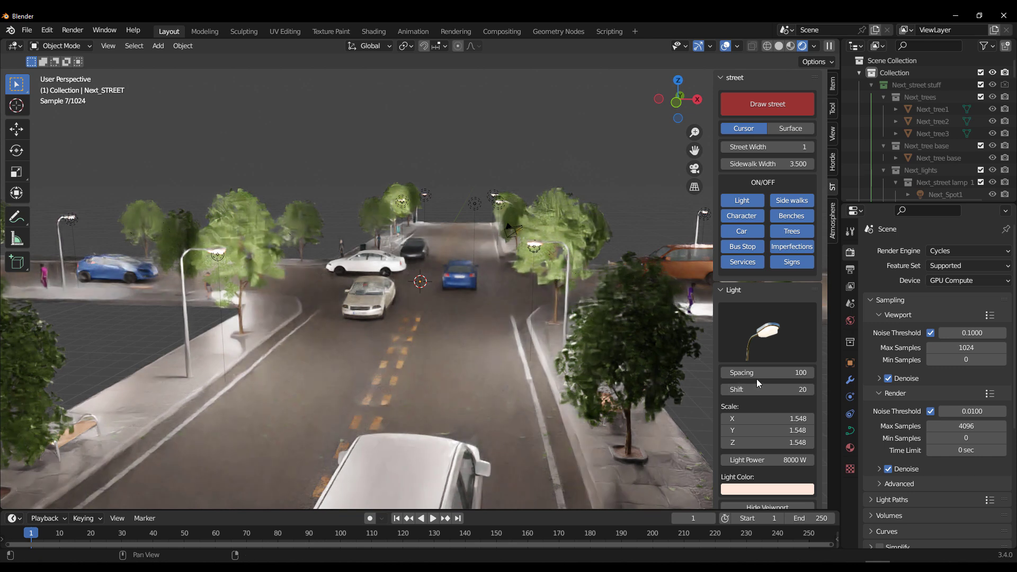
# - Change the street lights' color to a pale warm yellow, trying pink first
pyautogui.click(768, 489)
pyautogui.click(781, 386)
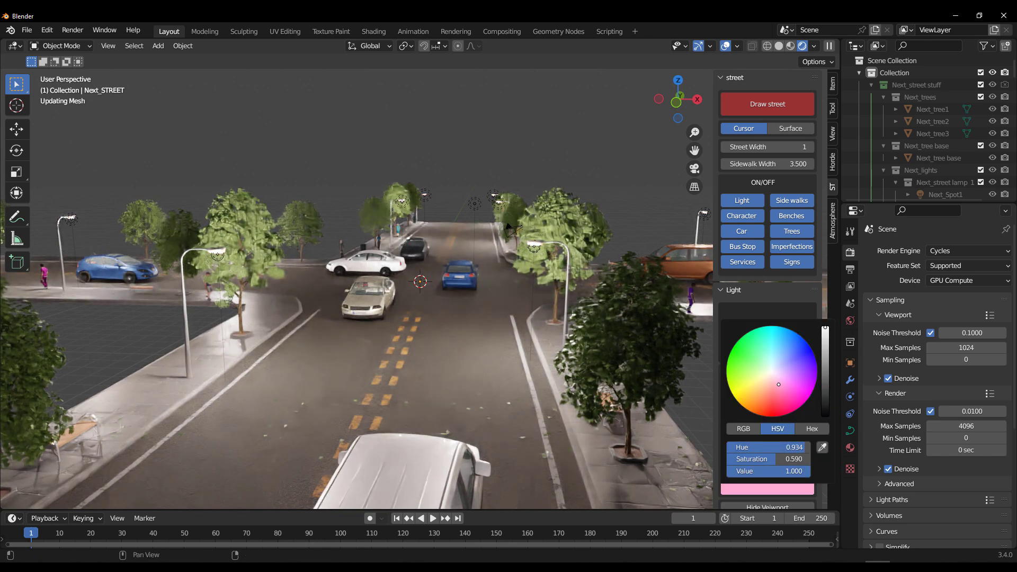
pyautogui.moveTo(781, 387); pyautogui.dragTo(758, 380)
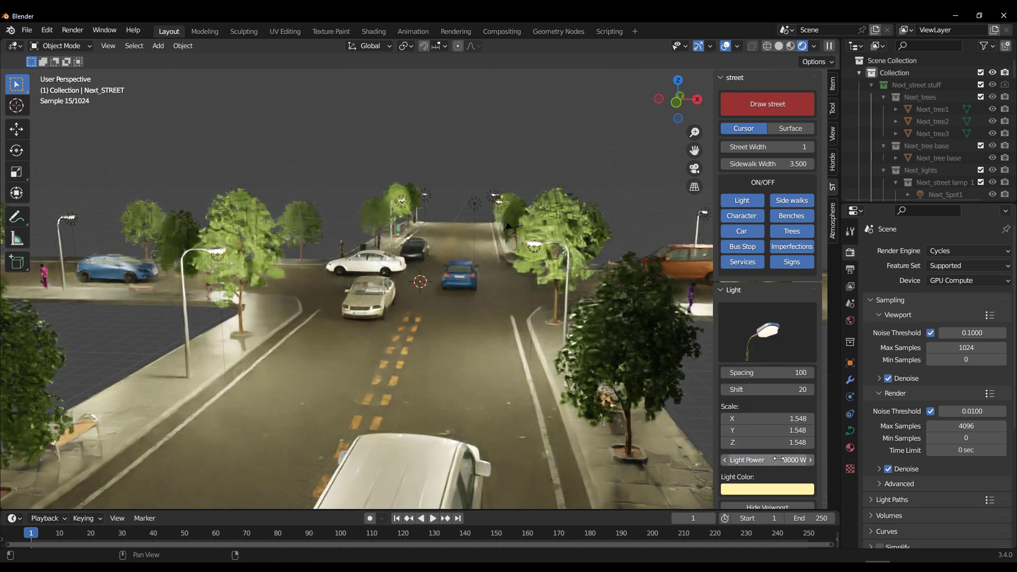
# - Toggle the street lights' viewport hiding on, off and on again to compare the lighting
pyautogui.scroll(-1, 774, 456)
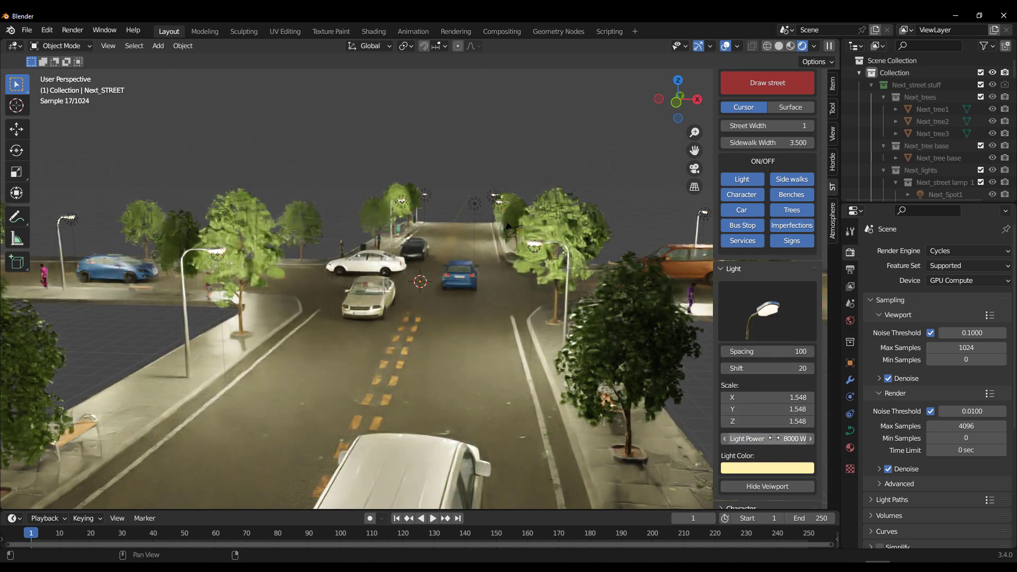
pyautogui.click(773, 485)
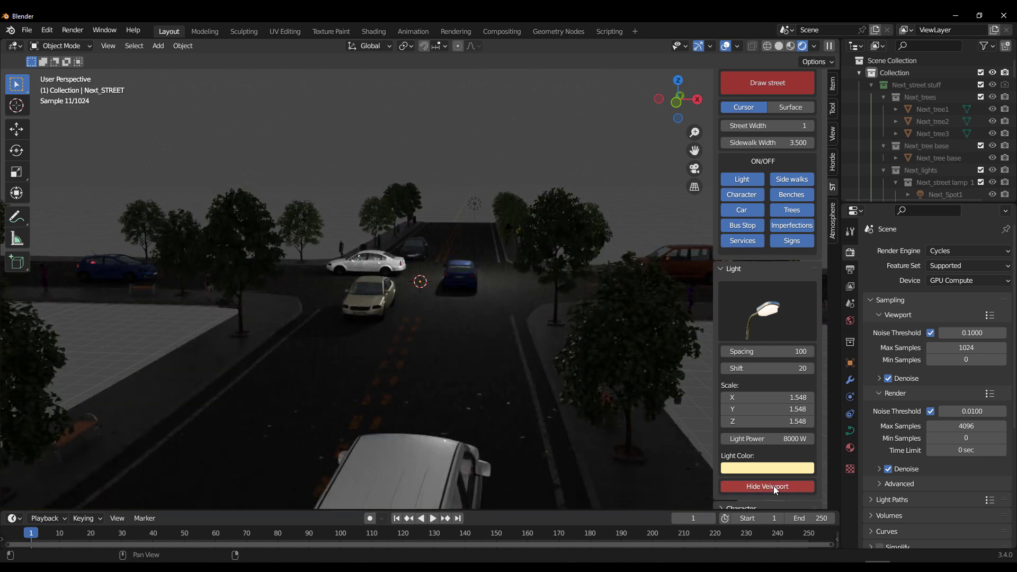
pyautogui.click(774, 486)
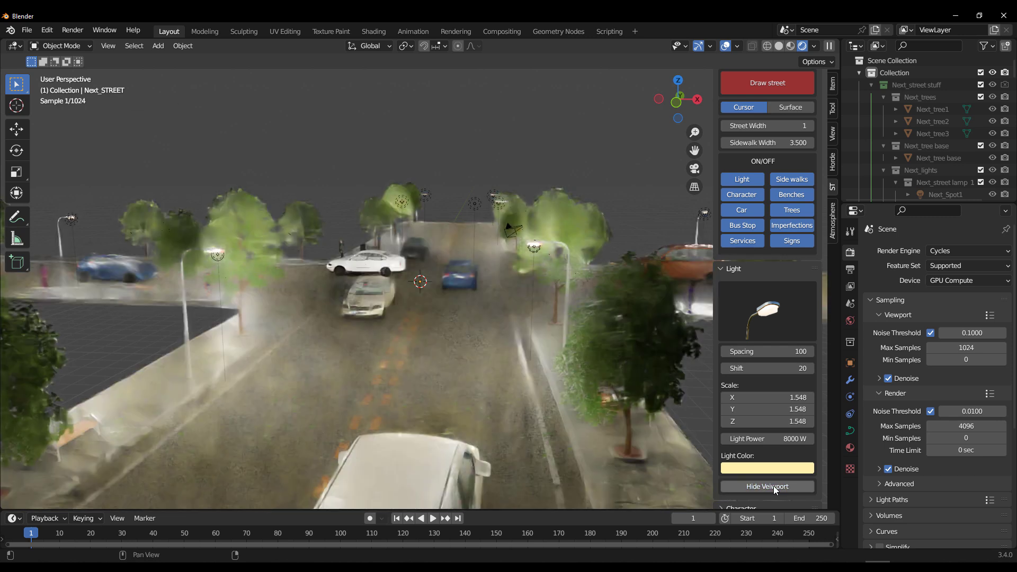
pyautogui.click(771, 485)
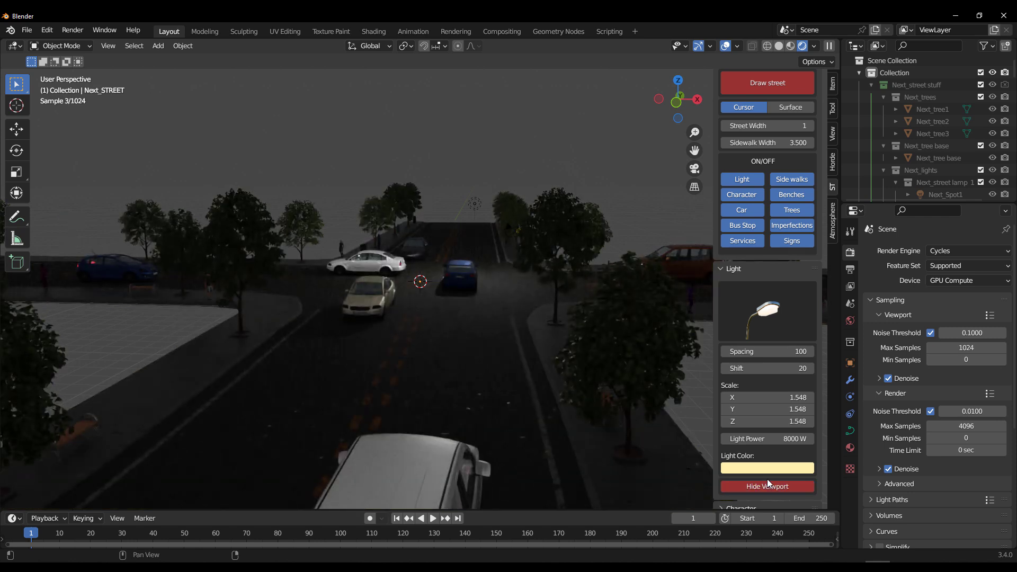
# - Return the viewport to Solid shading and play the animation from a view of the characters at the street corner
pyautogui.moveTo(517, 338); pyautogui.dragTo(430, 339, button='middle')
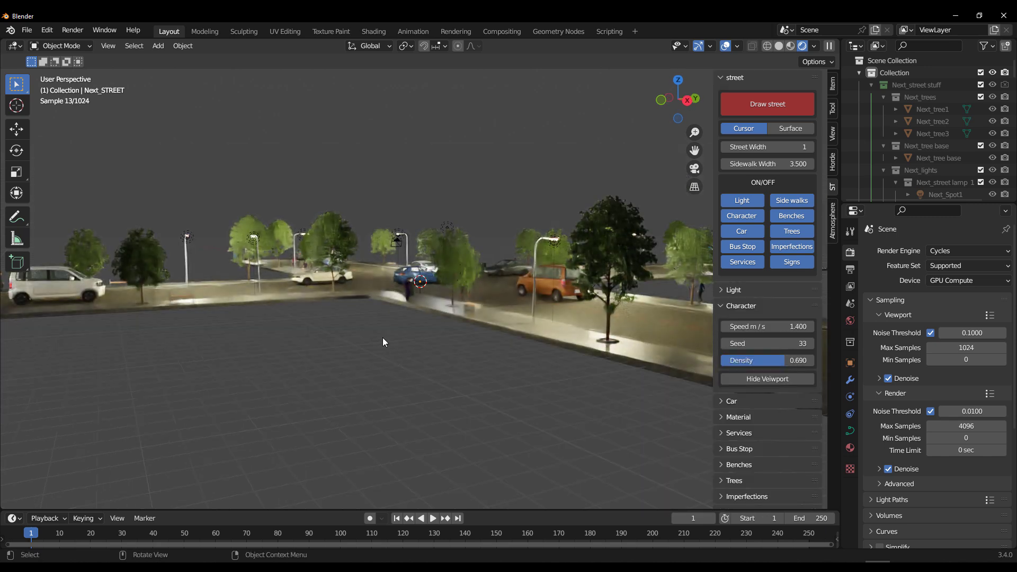
pyautogui.scroll(5, 380, 336)
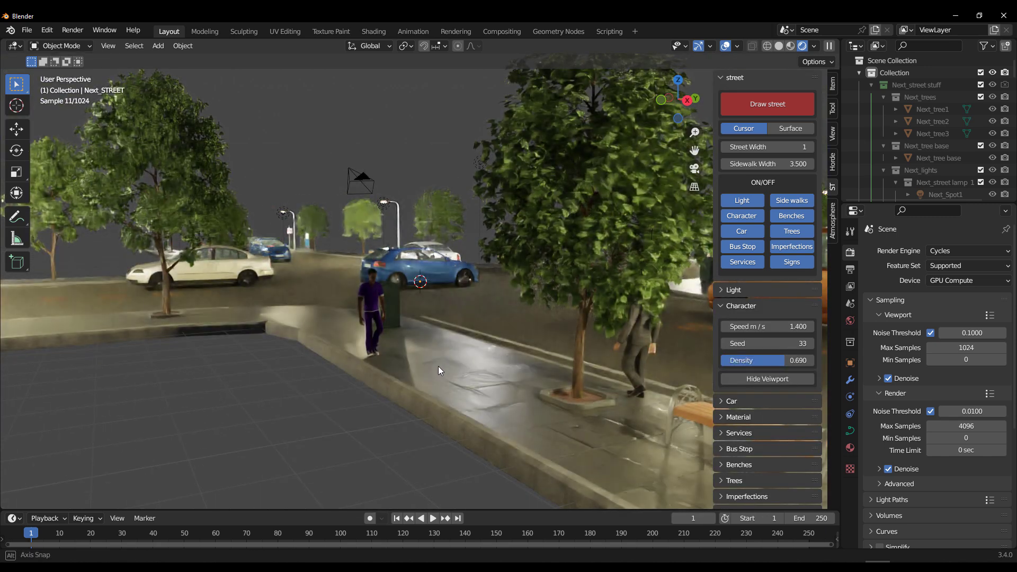
pyautogui.moveTo(438, 370); pyautogui.dragTo(286, 362, button='middle')
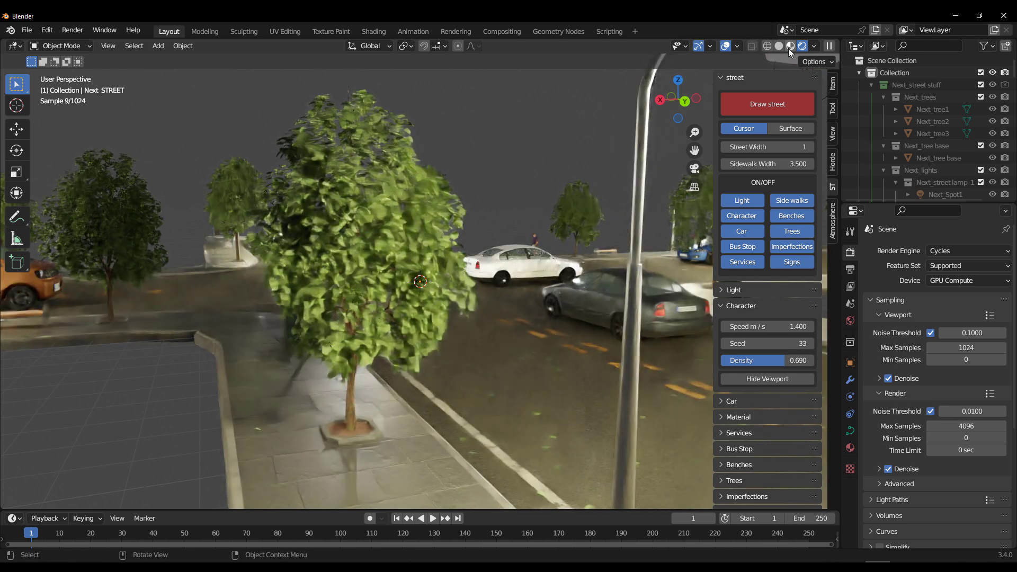
pyautogui.click(780, 49)
pyautogui.moveTo(558, 246); pyautogui.dragTo(408, 275, button='middle')
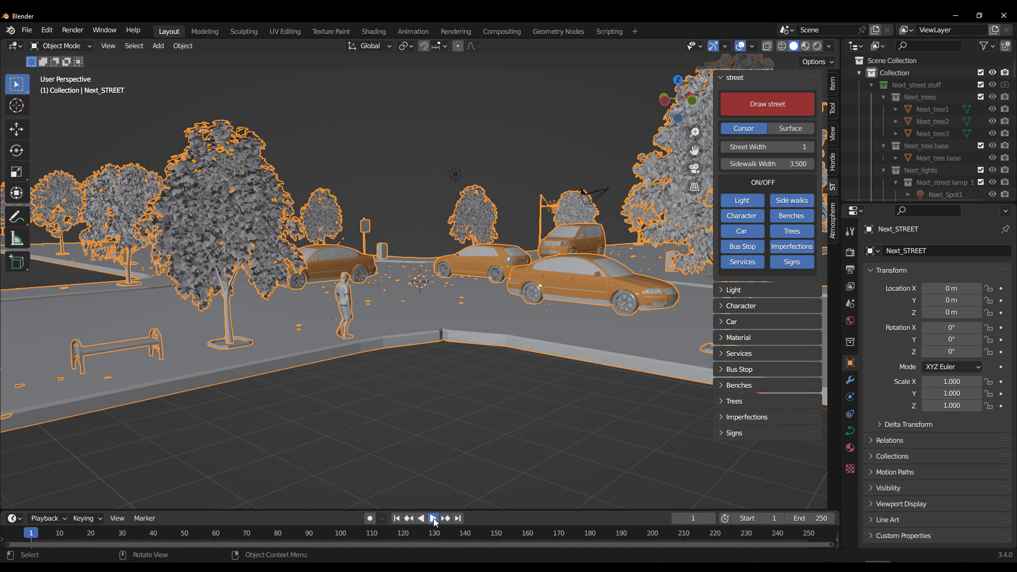
pyautogui.click(434, 519)
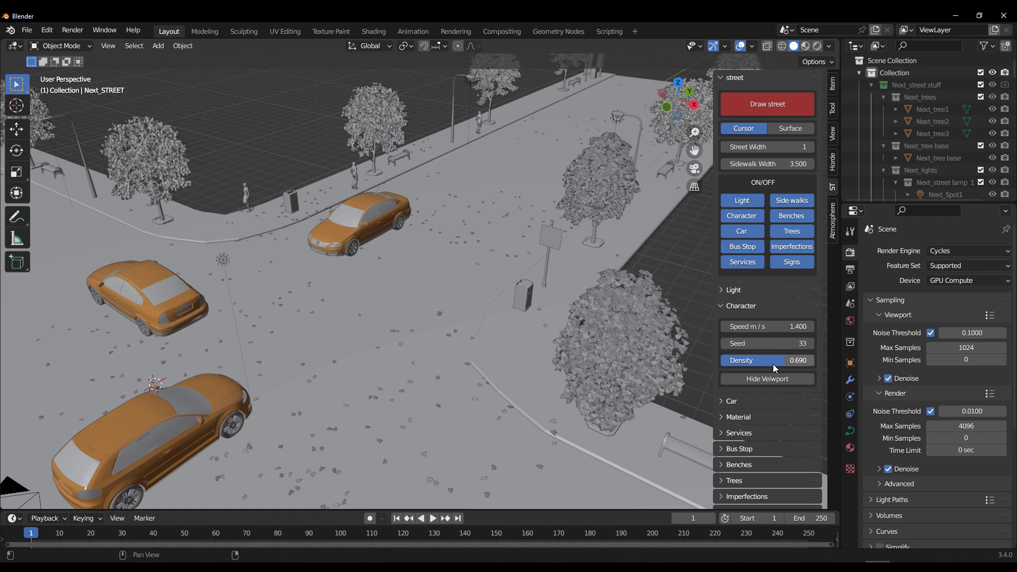
# - Try a character density of 0.987, settle on 0.662, and collapse the Character settings
pyautogui.moveTo(773, 362); pyautogui.dragTo(800, 361)
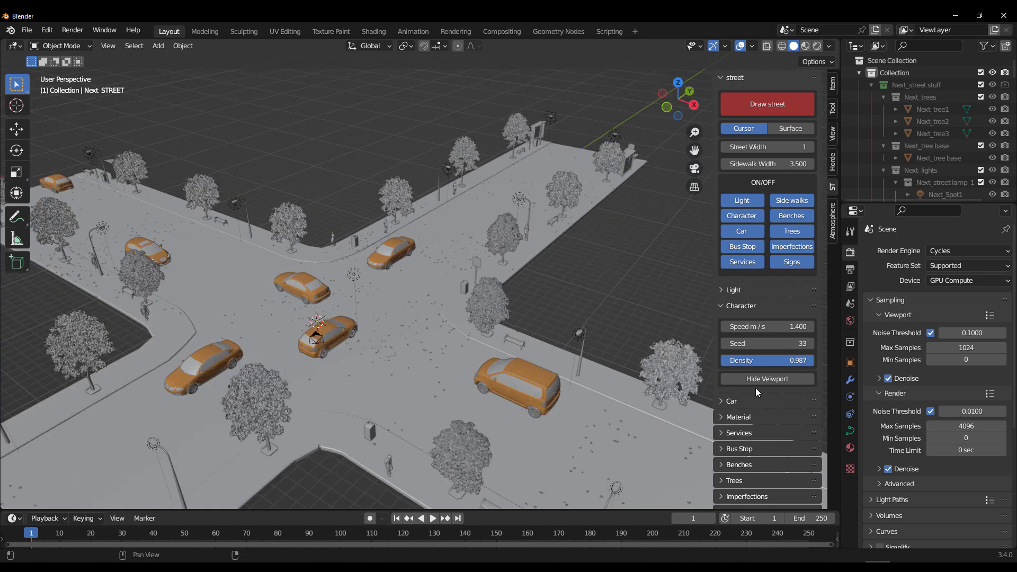
pyautogui.moveTo(799, 360)
pyautogui.mouseDown()
pyautogui.moveTo(720, 360)
pyautogui.moveTo(814, 360)
pyautogui.moveTo(749, 360)
pyautogui.moveTo(783, 360)
pyautogui.mouseUp()
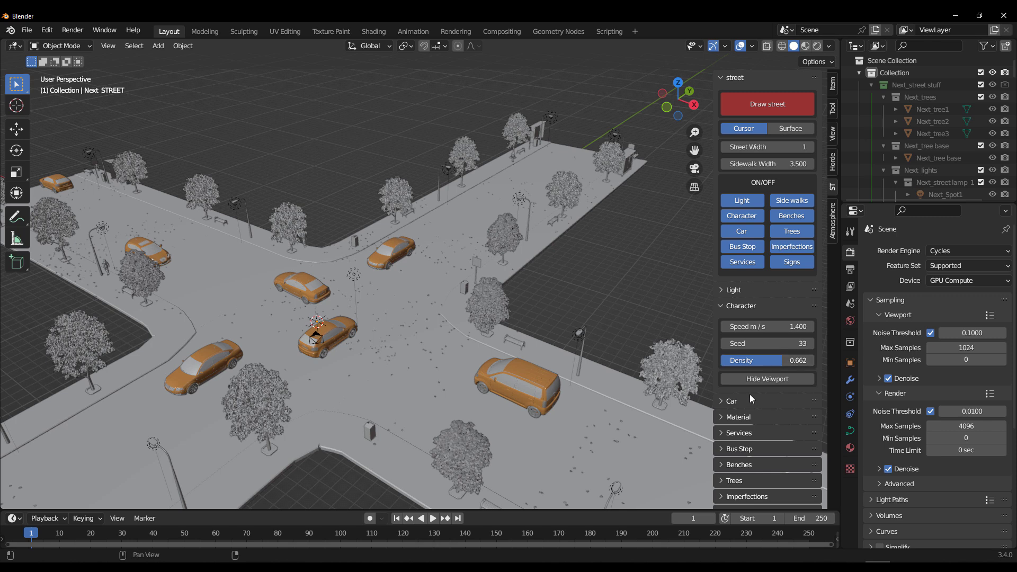
pyautogui.click(739, 307)
# - Set the cars' density to 0.459 and seed to -153, trying the One Way / Two Ways value in between
pyautogui.click(732, 322)
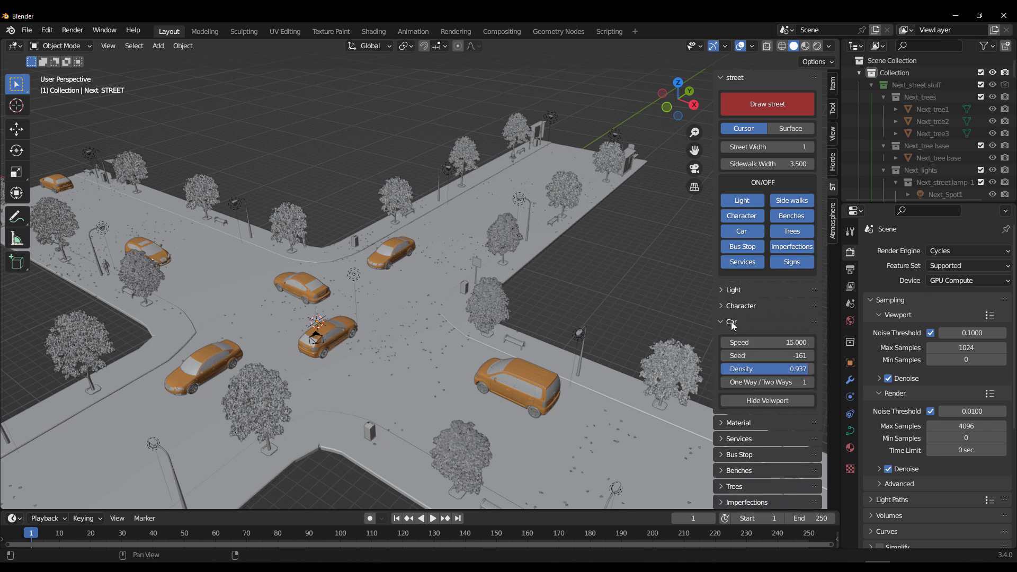
pyautogui.moveTo(415, 345); pyautogui.dragTo(371, 382, button='middle')
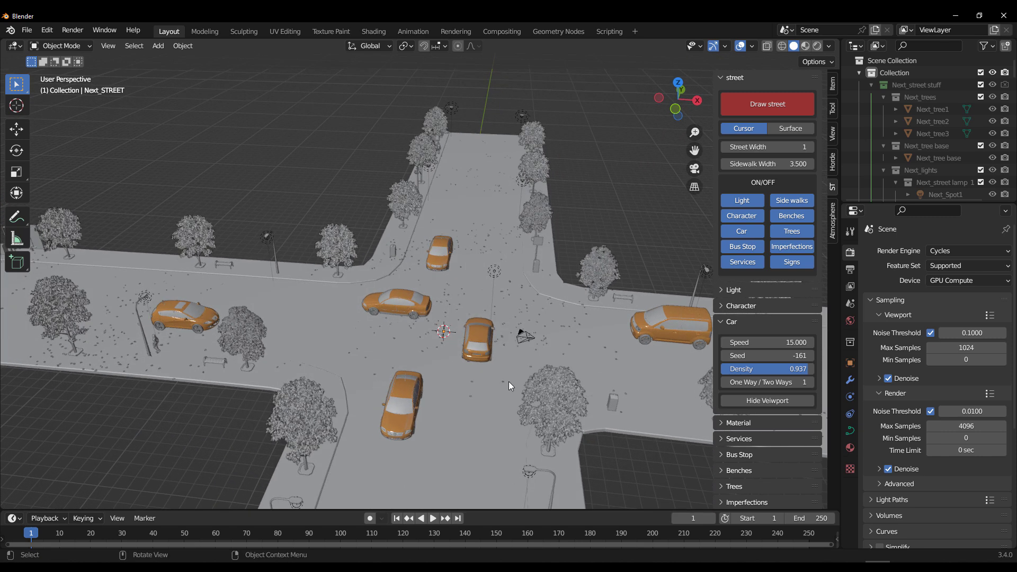
pyautogui.moveTo(798, 368); pyautogui.dragTo(764, 369)
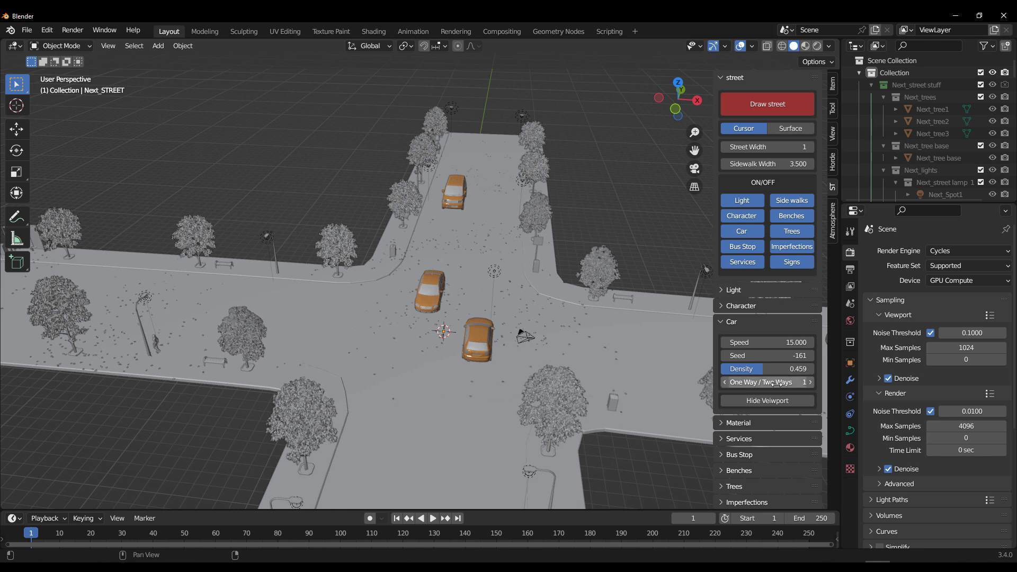
pyautogui.moveTo(777, 384)
pyautogui.mouseDown()
pyautogui.moveTo(766, 383)
pyautogui.moveTo(777, 382)
pyautogui.mouseUp()
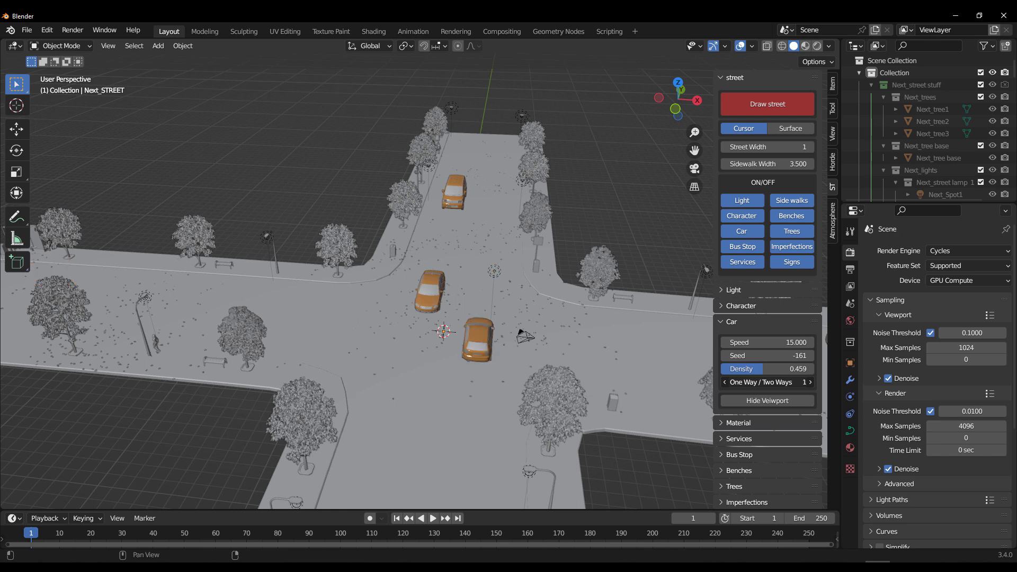
pyautogui.moveTo(768, 355)
pyautogui.mouseDown()
pyautogui.moveTo(787, 355)
pyautogui.moveTo(775, 356)
pyautogui.mouseUp()
# - Play the animation to watch the traffic across the whole intersection, and stop it at frame 76
pyautogui.moveTo(525, 408); pyautogui.dragTo(531, 364, button='middle')
pyautogui.scroll(-5, 440, 373)
pyautogui.scroll(3, 429, 377)
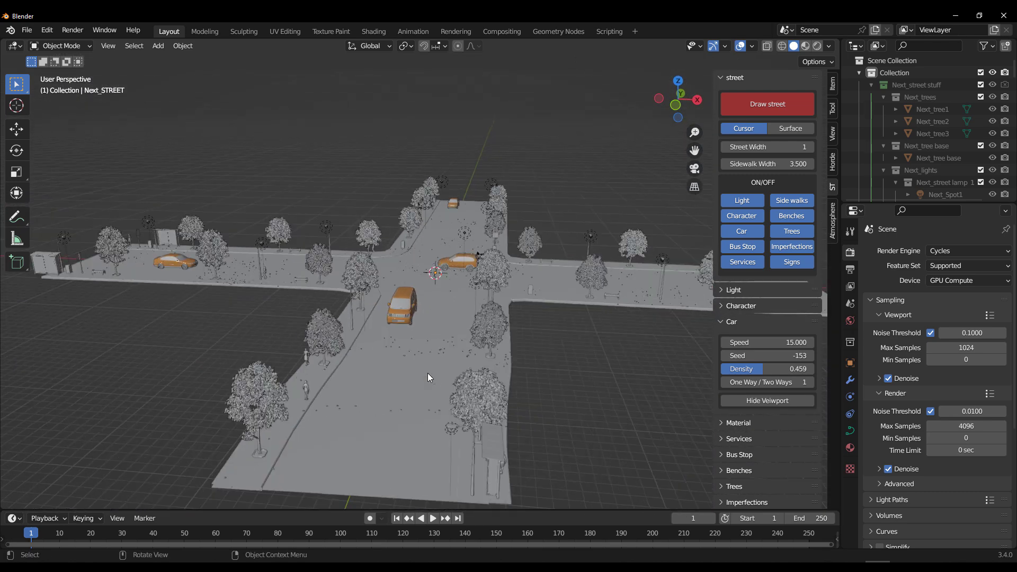
pyautogui.click(433, 519)
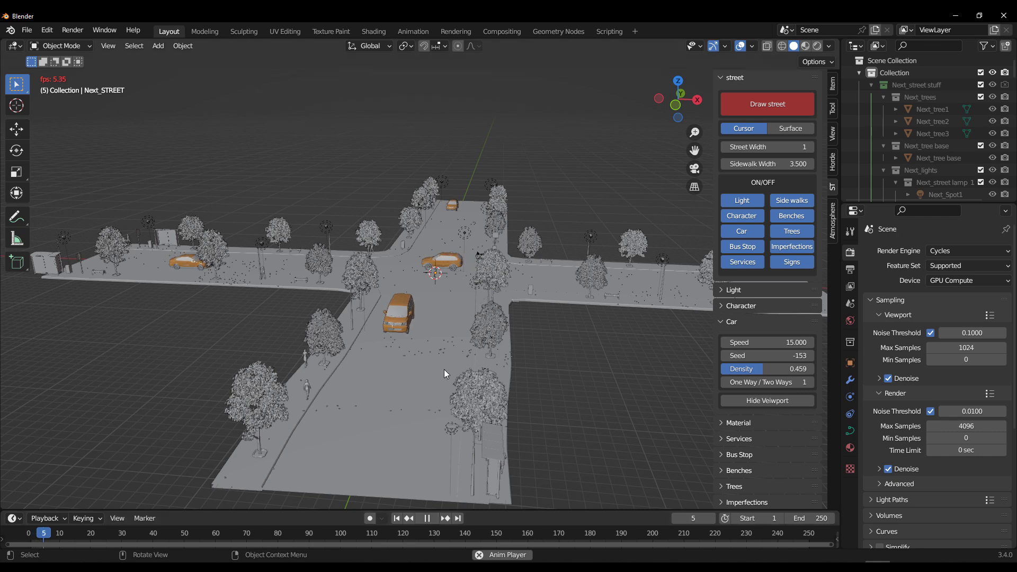
pyautogui.moveTo(430, 348); pyautogui.dragTo(424, 343, button='middle')
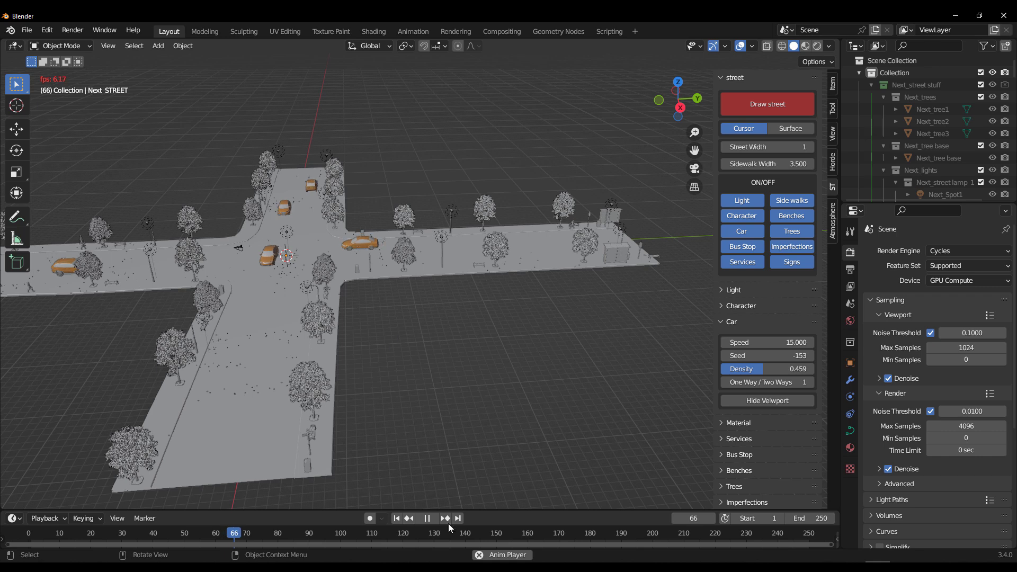
pyautogui.click(428, 519)
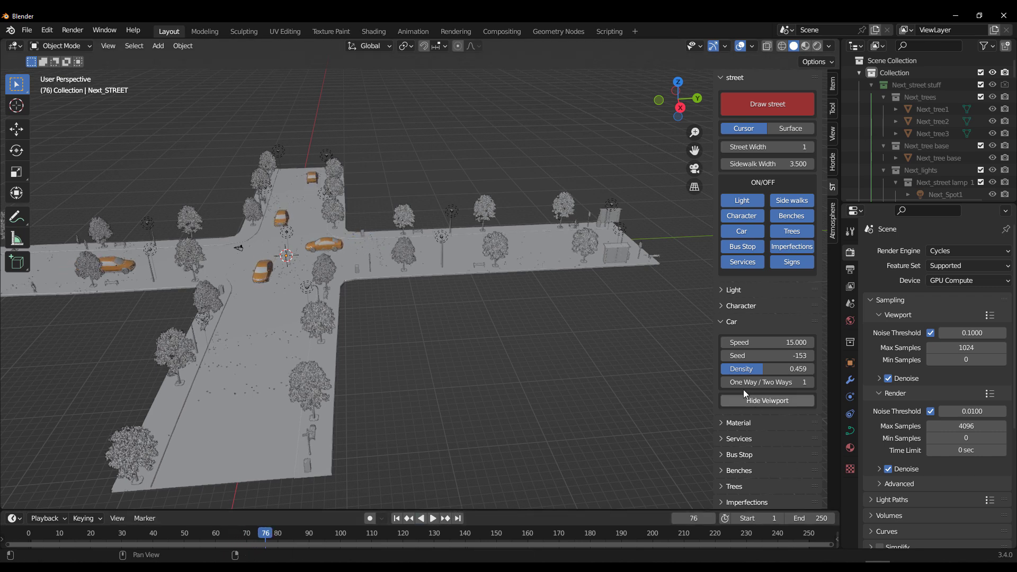
# - Replace the Car settings with the expanded Material settings and show the road and sidewalk close up in Rendered shading
pyautogui.click(737, 322)
pyautogui.click(739, 338)
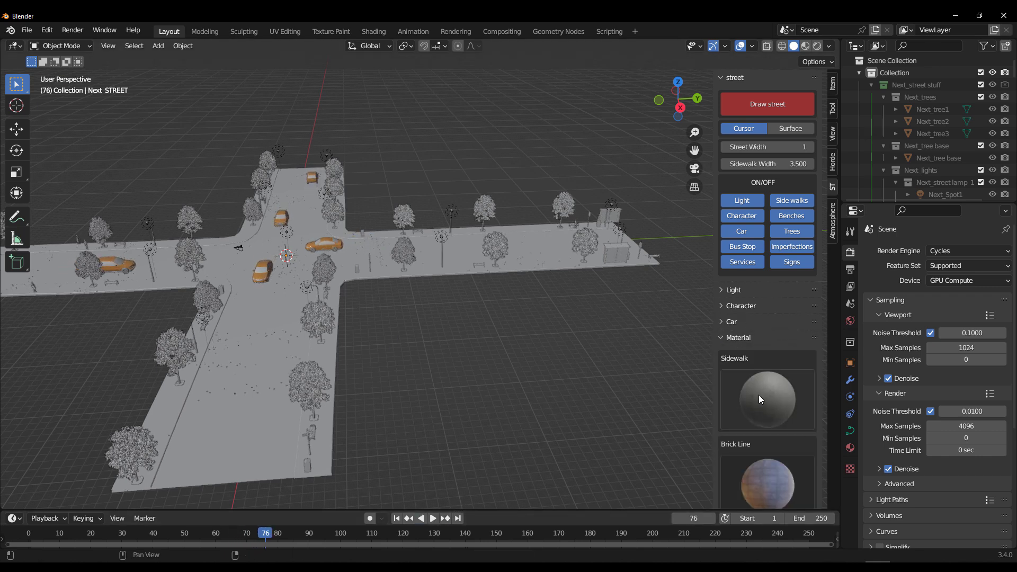
pyautogui.scroll(-5, 759, 418)
pyautogui.click(817, 46)
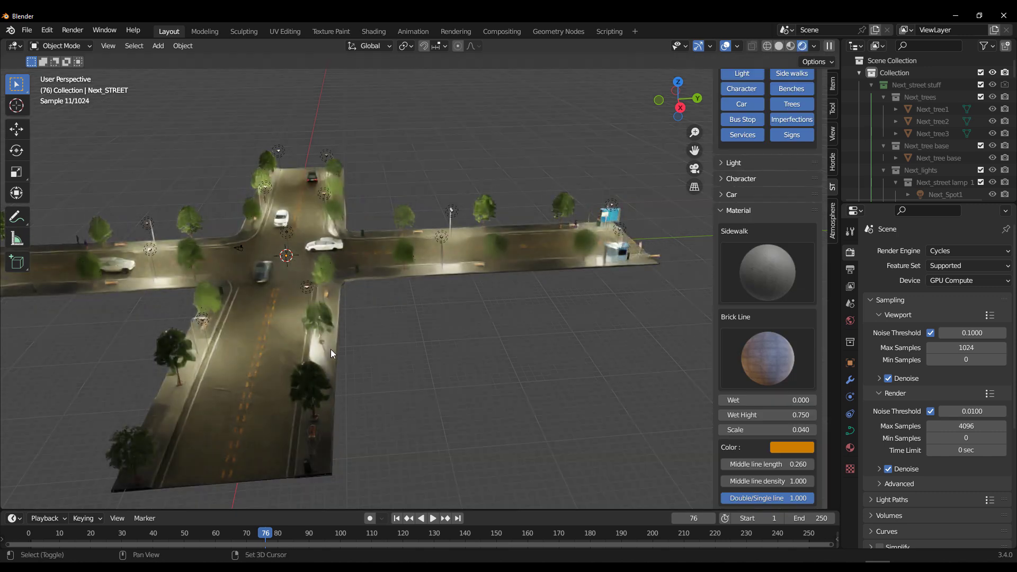
pyautogui.keyDown('shift'); pyautogui.moveTo(330, 349); pyautogui.dragTo(422, 349, button='middle'); pyautogui.keyUp('shift')
pyautogui.scroll(10, 455, 390)
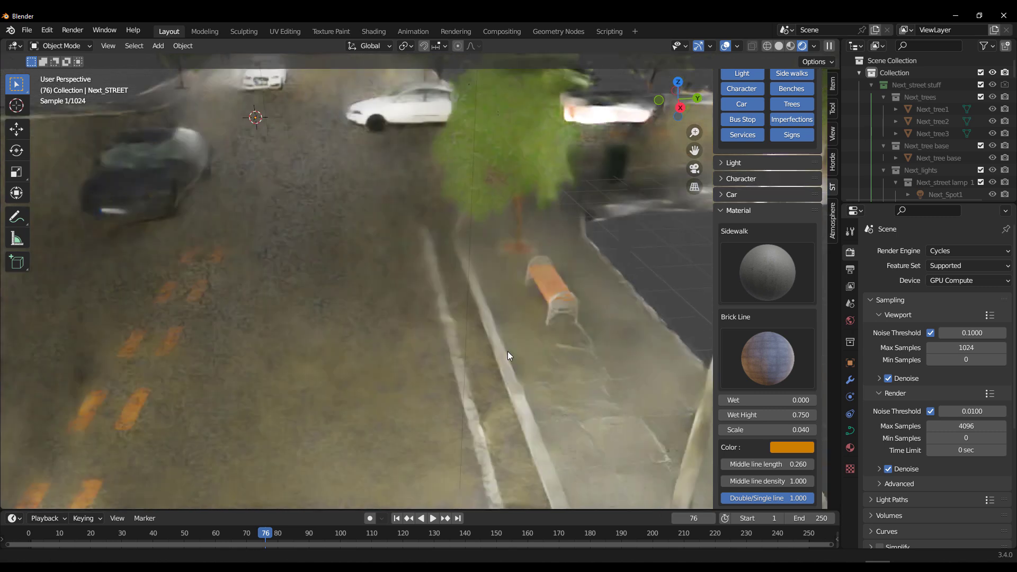
# - Change the sidewalk material to the orange-and-cream patterned paving, inspect it along the street, and open the Brick Line material choices
pyautogui.scroll(8, 480, 360)
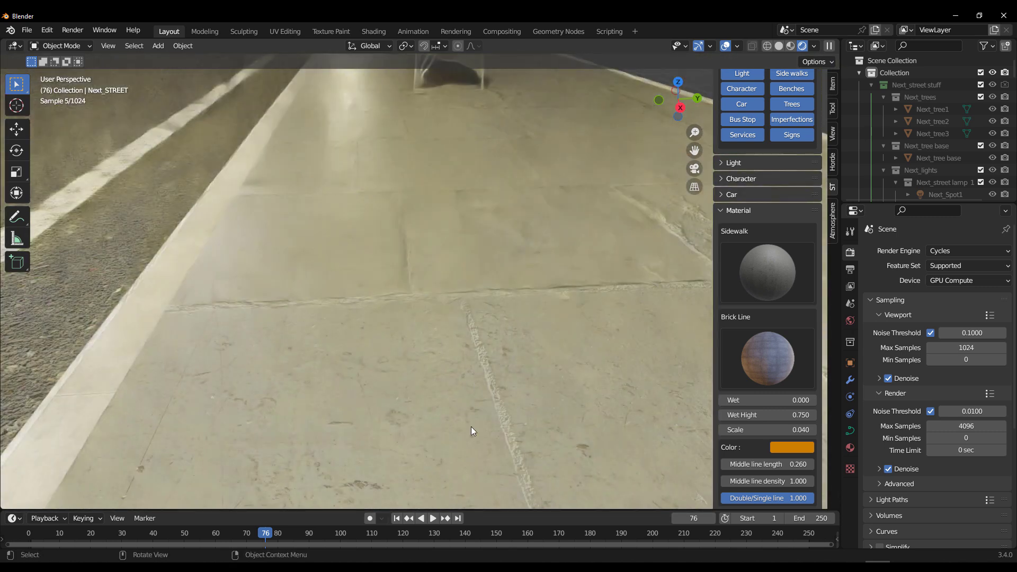
pyautogui.click(756, 267)
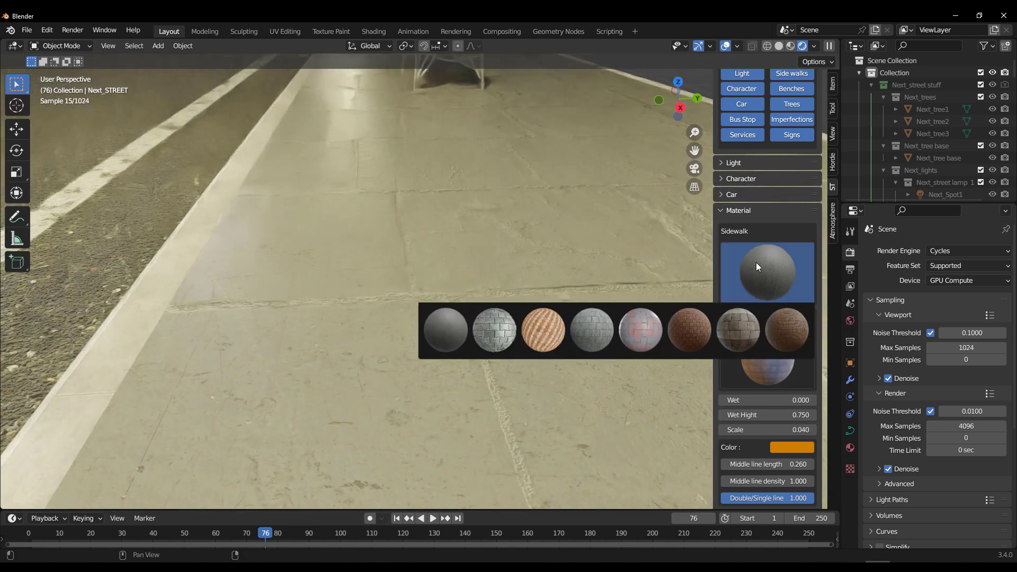
pyautogui.click(542, 336)
pyautogui.scroll(-5, 488, 448)
pyautogui.scroll(-2, 488, 442)
pyautogui.scroll(6, 489, 442)
pyautogui.scroll(-4, 489, 443)
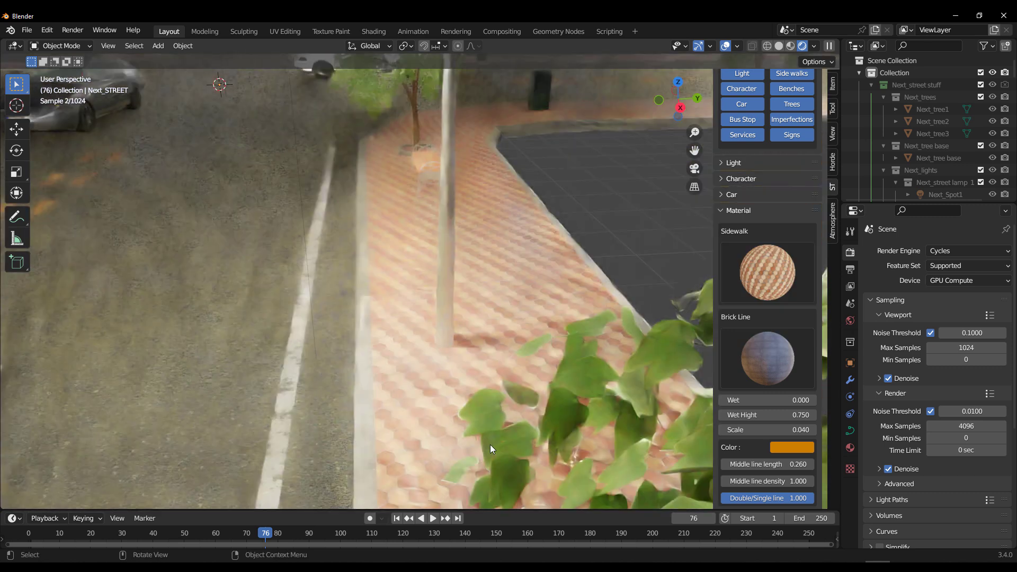
pyautogui.click(769, 360)
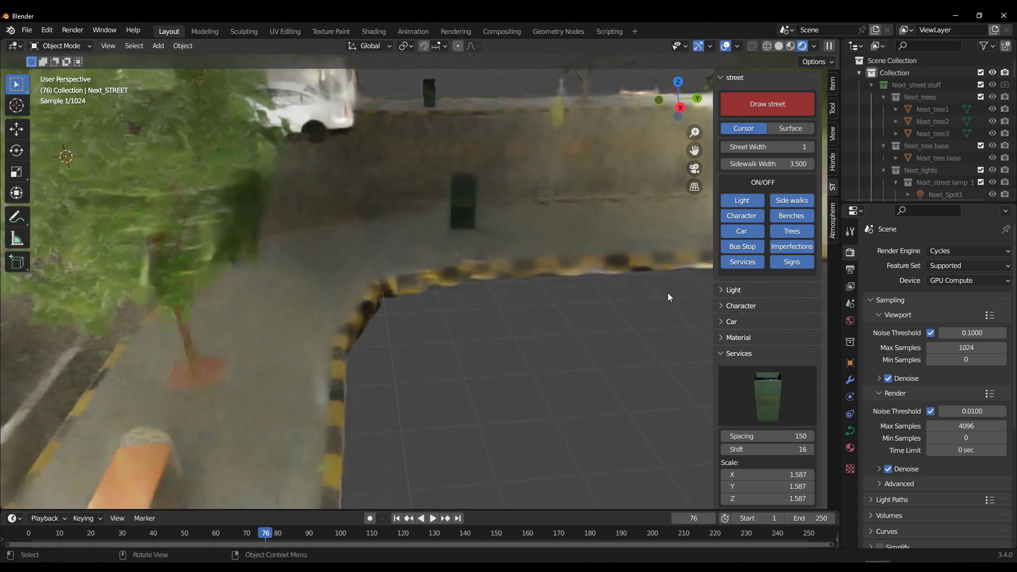
# - Replace the green trash bin in Services with the red fire hydrant, and that with the advertising billboard
pyautogui.click(765, 400)
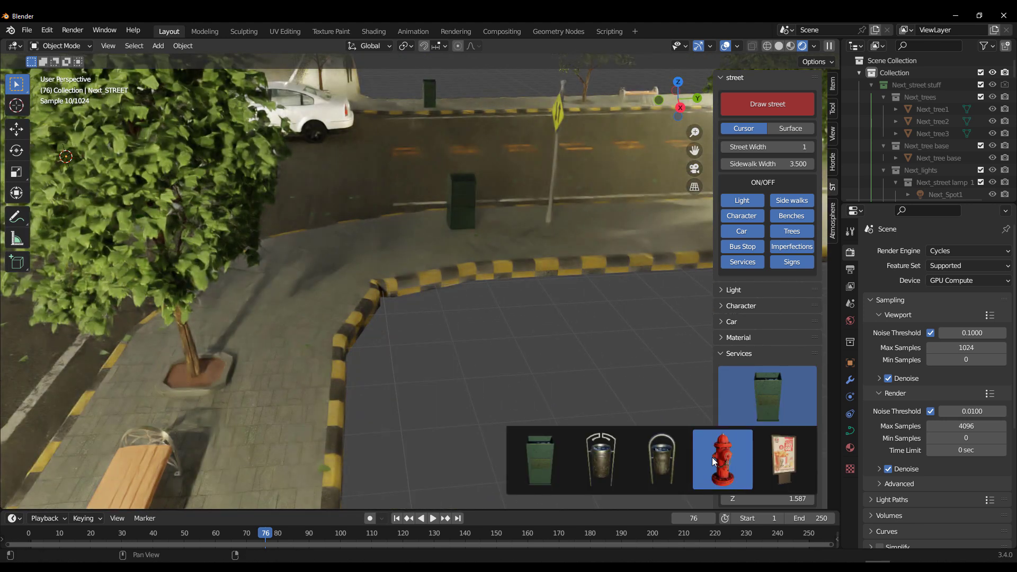
pyautogui.click(712, 457)
pyautogui.click(742, 400)
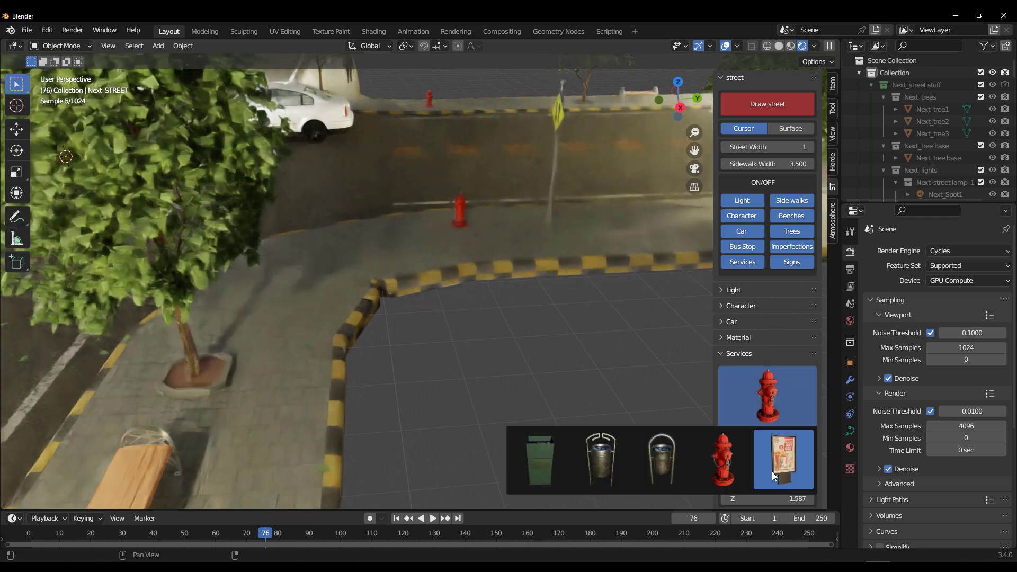
pyautogui.click(773, 457)
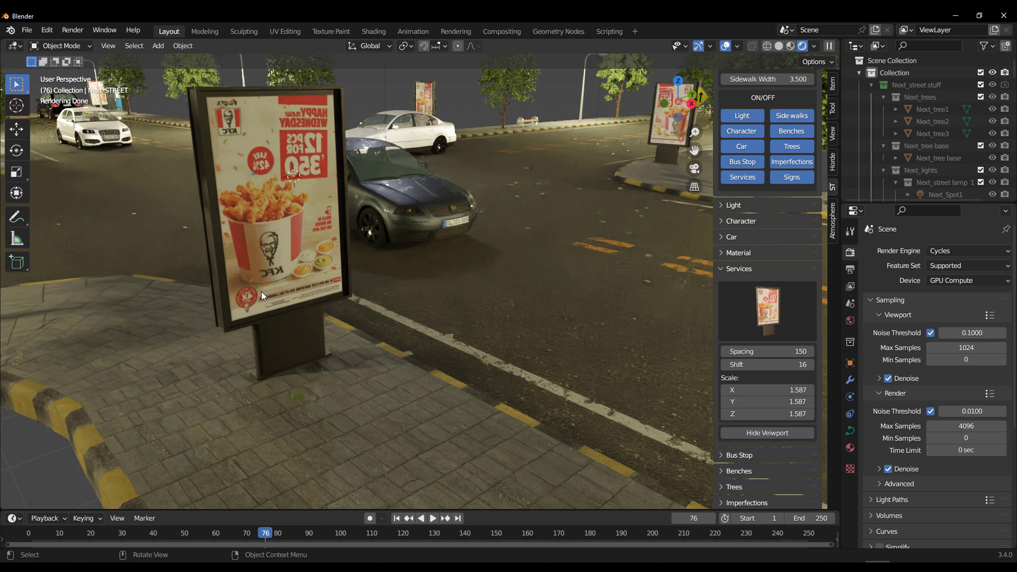
# - Assign the Next__little_billb1.001 material to the Next_street2 slot and expand its Base Color image settings
pyautogui.click(850, 447)
pyautogui.click(871, 321)
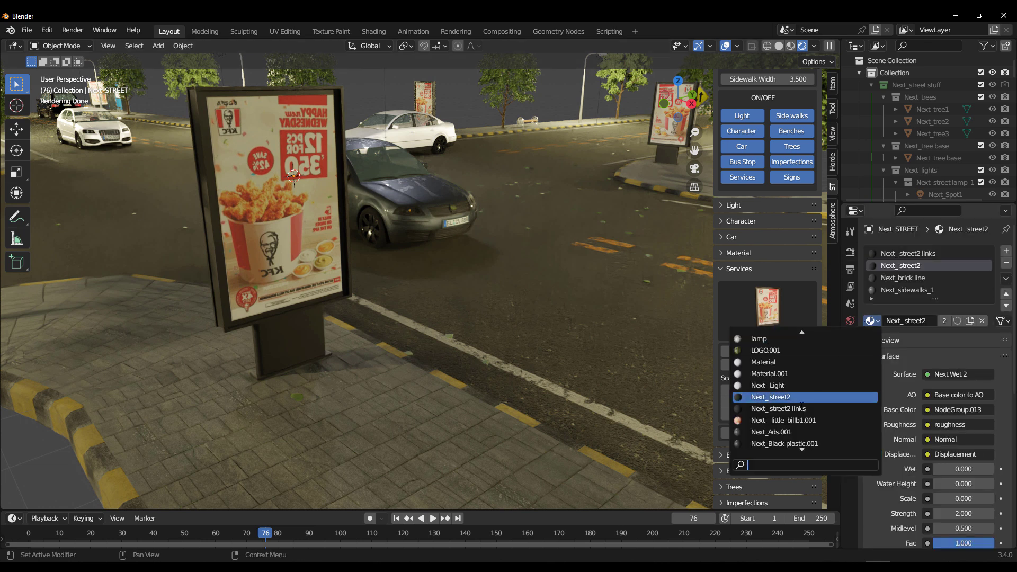
pyautogui.click(818, 426)
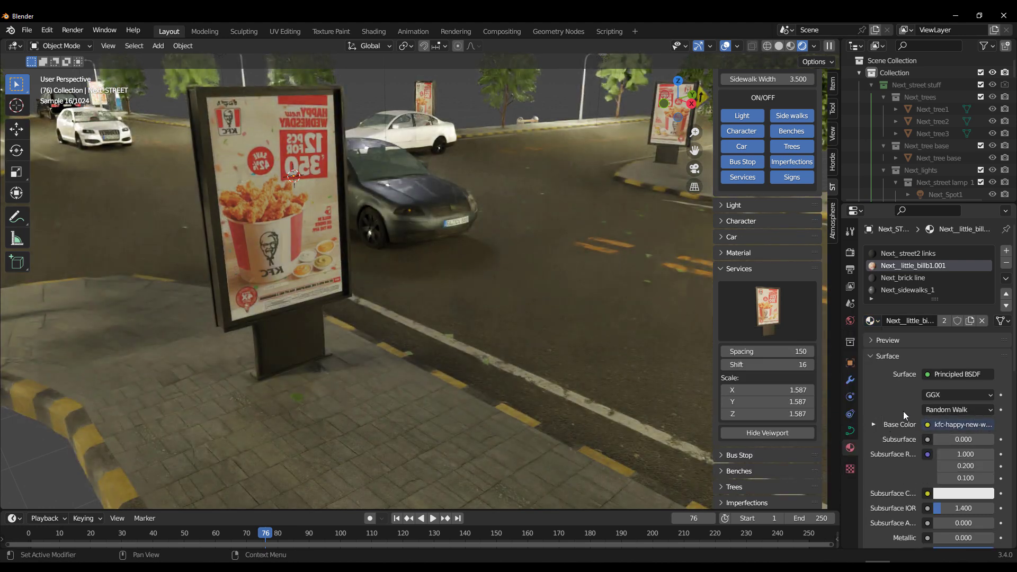
pyautogui.click(873, 424)
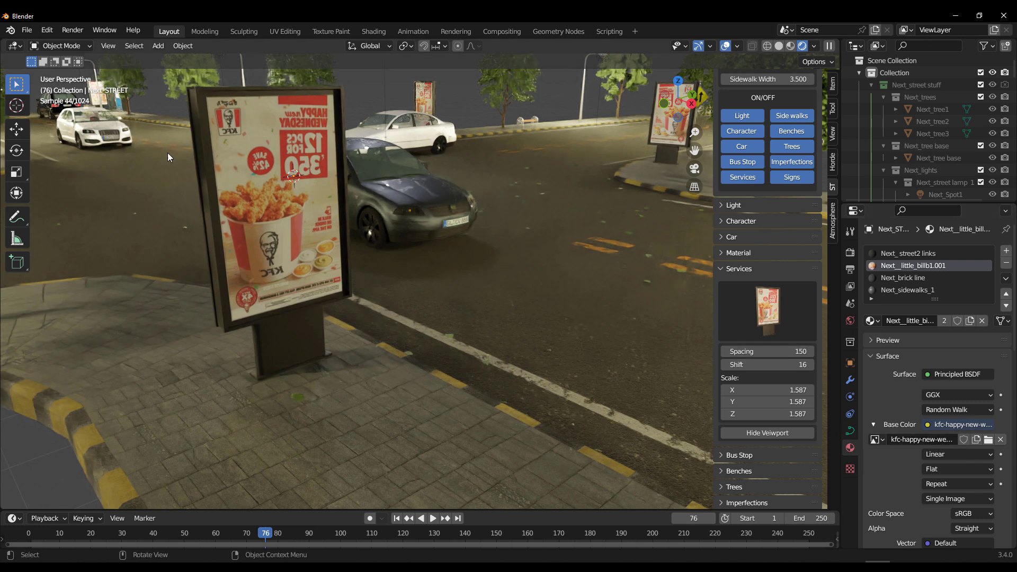
# - Replace the Services settings with the Benches settings and use the wooden bench with backrest and armrests along the sidewalk
pyautogui.click(742, 269)
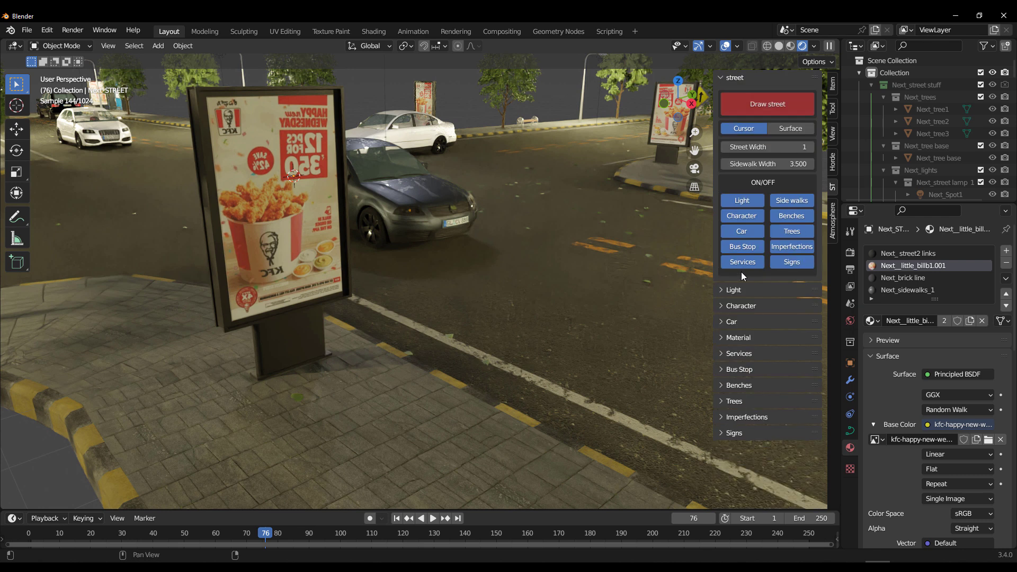
pyautogui.click(739, 385)
pyautogui.click(767, 426)
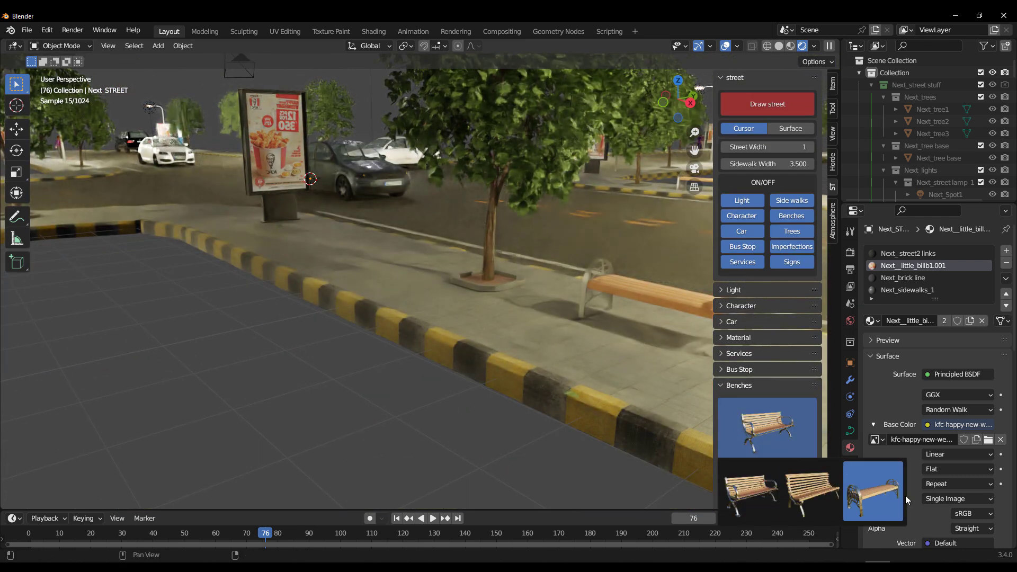
pyautogui.click(790, 497)
pyautogui.scroll(-5, 759, 386)
pyautogui.scroll(4, 759, 386)
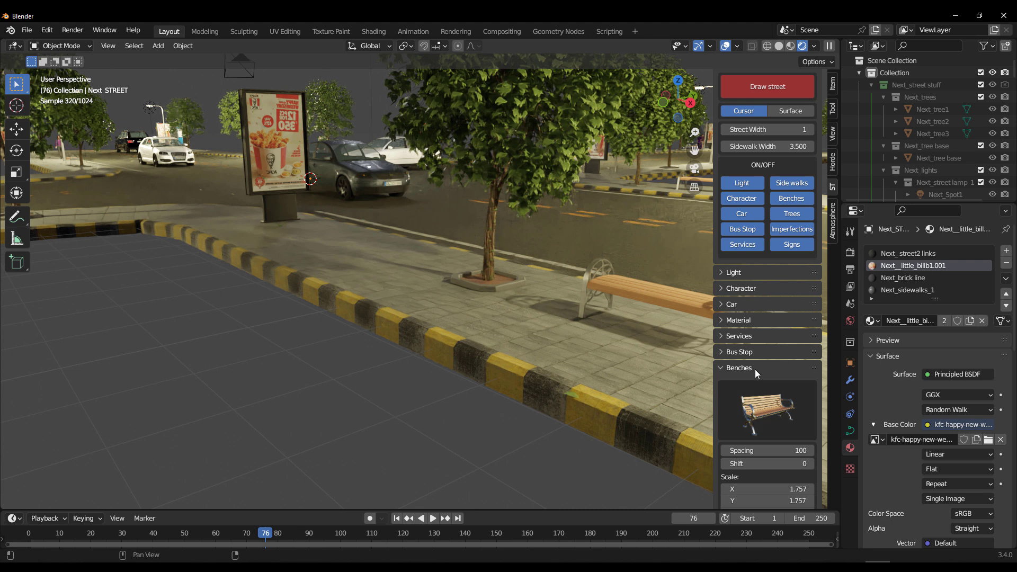
pyautogui.click(756, 398)
pyautogui.click(743, 473)
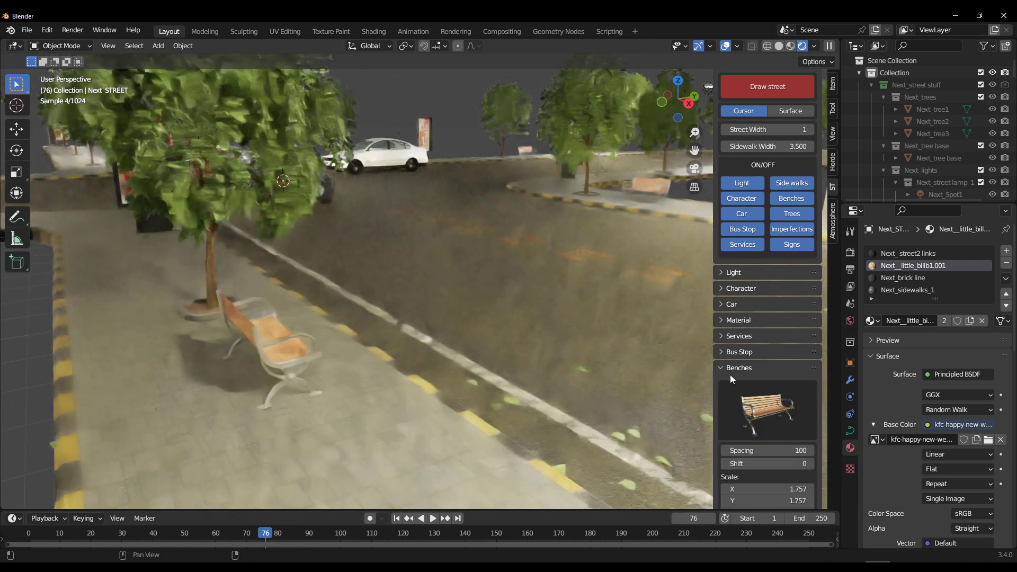
# - Expand the Signs settings and adjust the spacing of the signs along the street
pyautogui.click(736, 340)
pyautogui.click(745, 418)
pyautogui.scroll(-7, 536, 341)
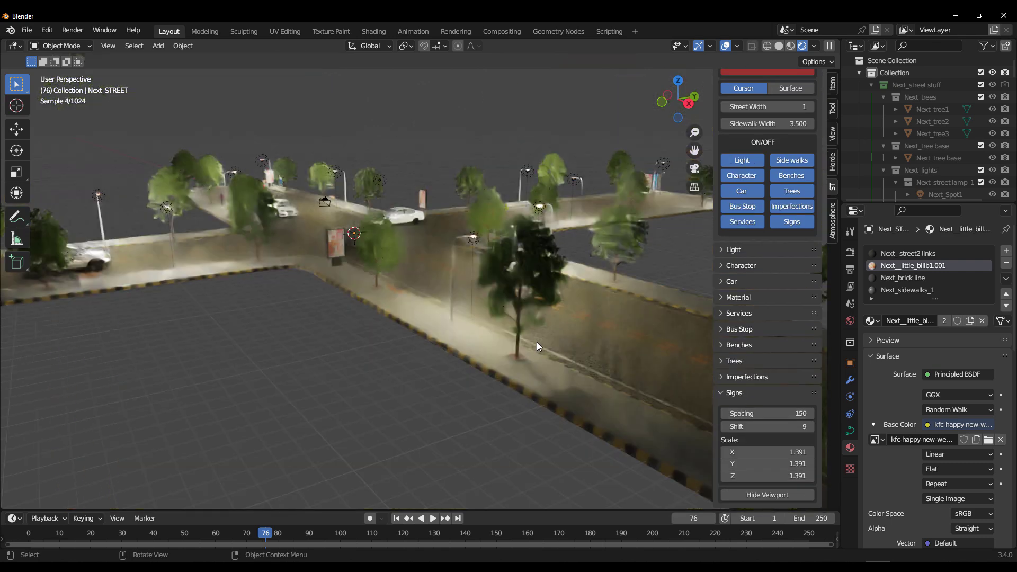
pyautogui.moveTo(536, 342); pyautogui.dragTo(618, 253, button='middle')
pyautogui.scroll(5, 617, 253)
pyautogui.moveTo(749, 414); pyautogui.dragTo(768, 414)
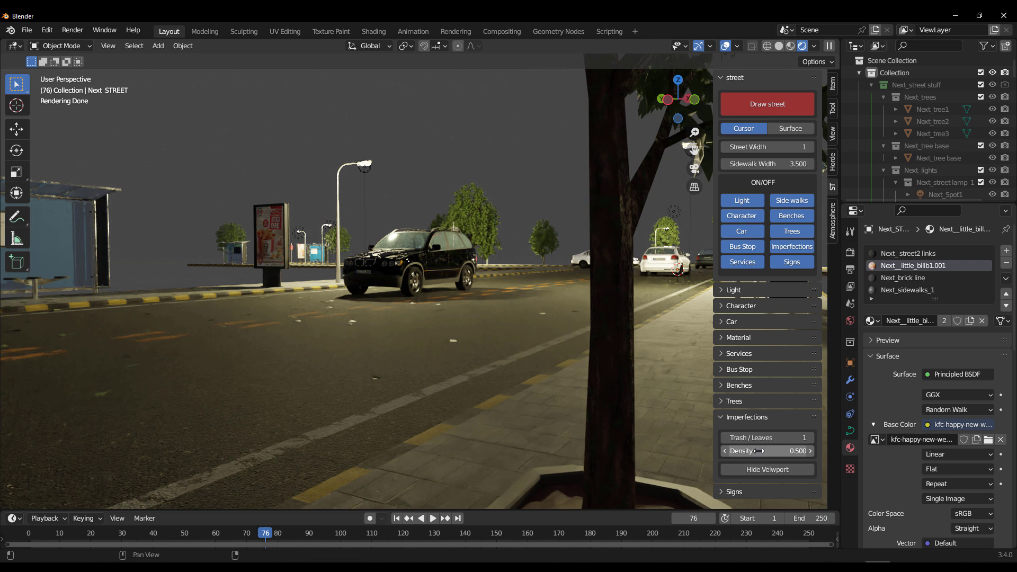
# - Set the Imperfections density to 2.110, using Solid shading for the adjustment and returning to Rendered shading
pyautogui.moveTo(767, 450); pyautogui.dragTo(816, 451)
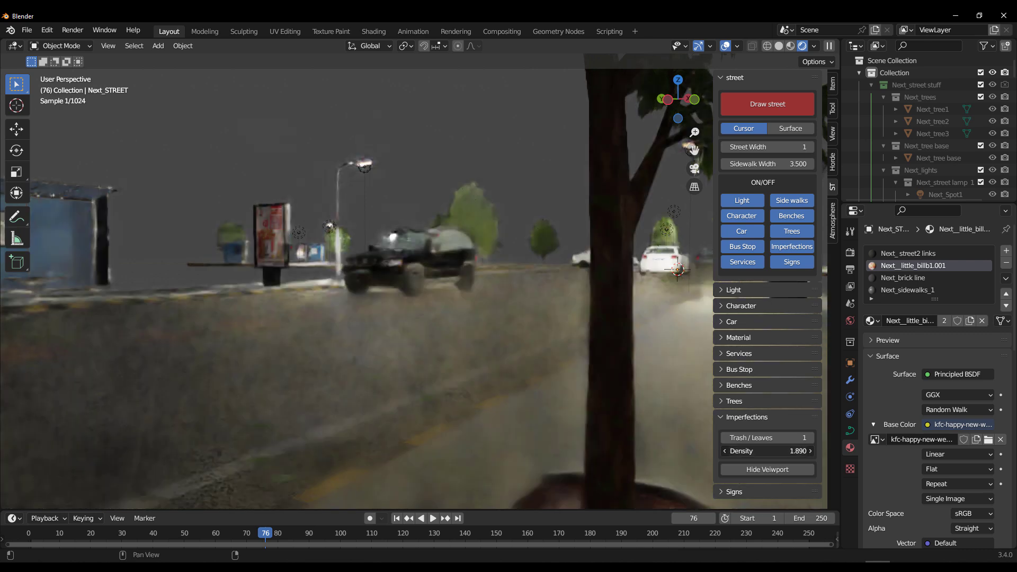
pyautogui.click(777, 47)
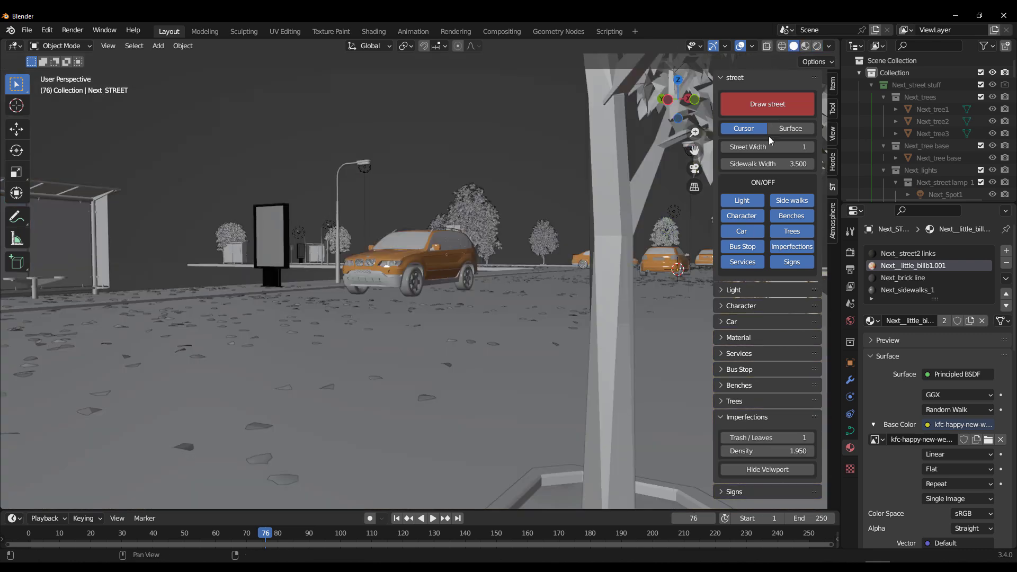
pyautogui.moveTo(745, 451)
pyautogui.mouseDown()
pyautogui.moveTo(821, 450)
pyautogui.moveTo(752, 450)
pyautogui.mouseUp()
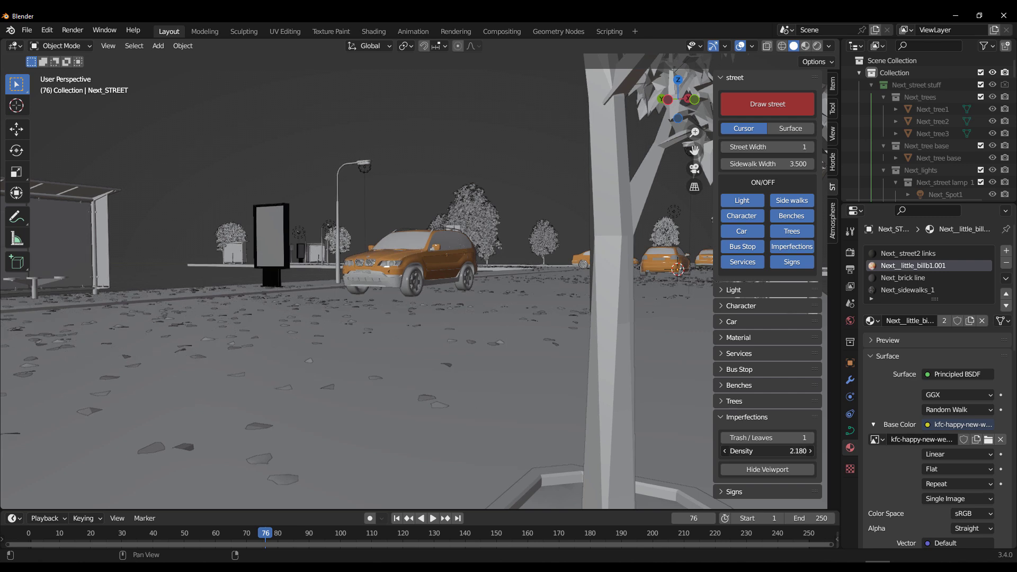
pyautogui.moveTo(768, 451); pyautogui.dragTo(772, 451)
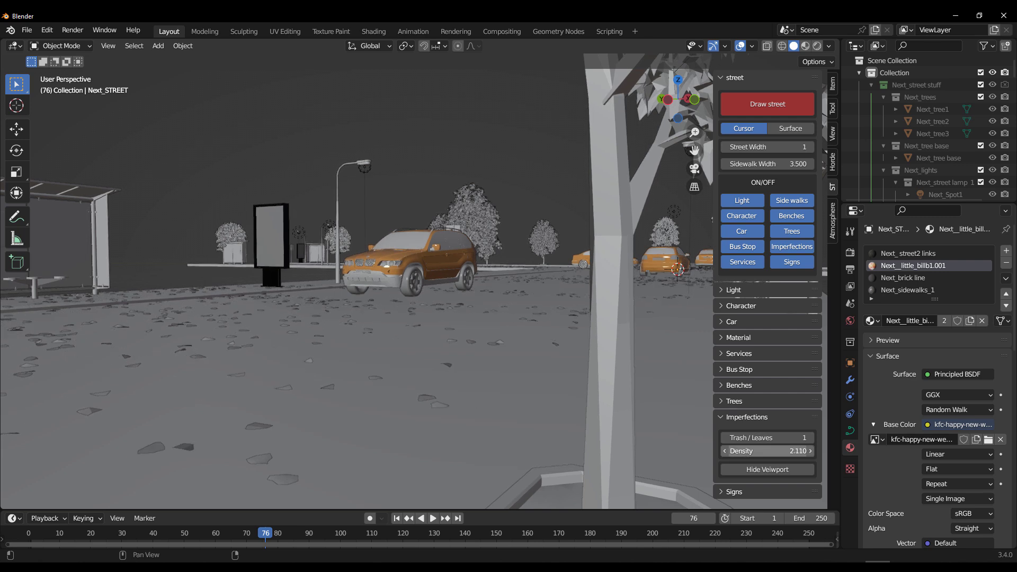
pyautogui.click(818, 46)
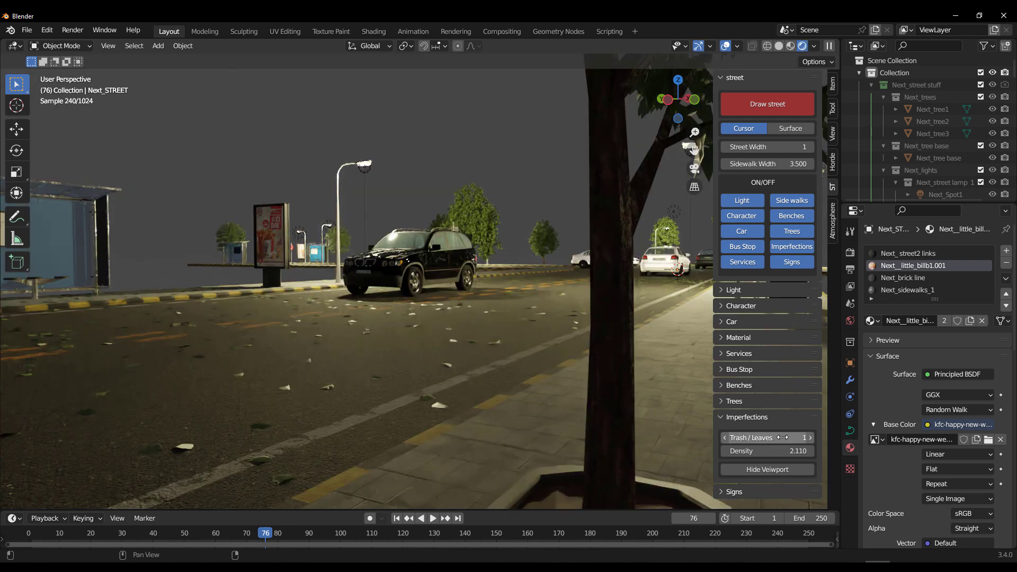
# - Set Trash / Leaves to 0 and inspect the litter on the road and sidewalks from several angles
pyautogui.moveTo(781, 438); pyautogui.dragTo(763, 437)
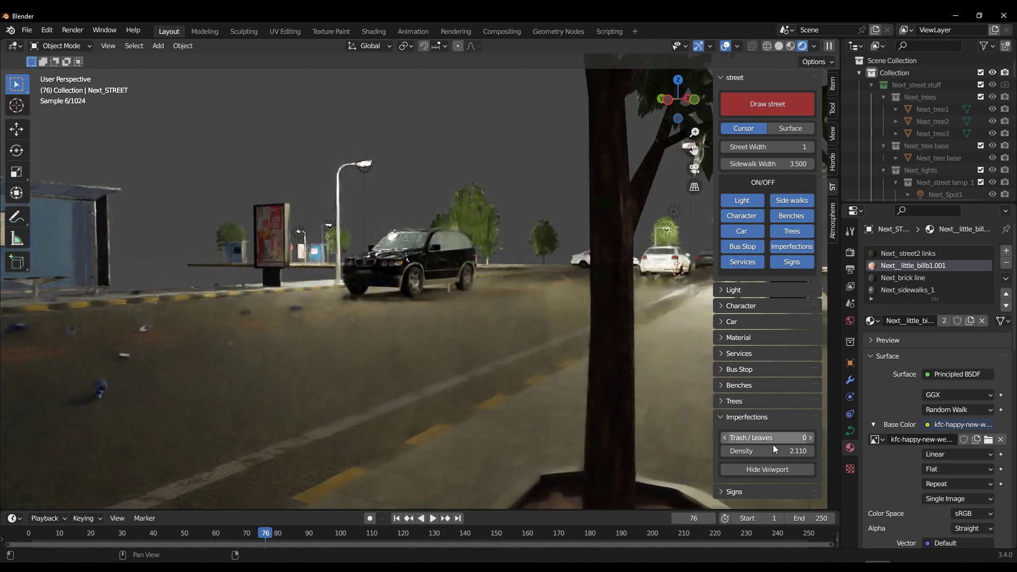
pyautogui.moveTo(284, 396); pyautogui.dragTo(536, 413, button='middle')
pyautogui.scroll(4, 520, 349)
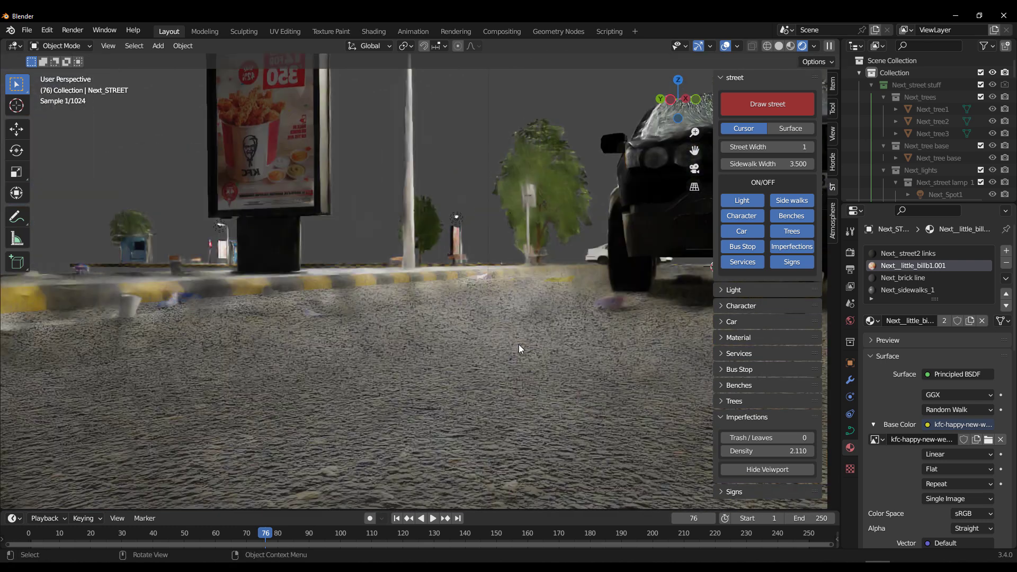
pyautogui.scroll(-2, 520, 349)
pyautogui.moveTo(602, 360); pyautogui.dragTo(297, 431, button='middle')
pyautogui.moveTo(498, 423); pyautogui.dragTo(551, 413, button='middle')
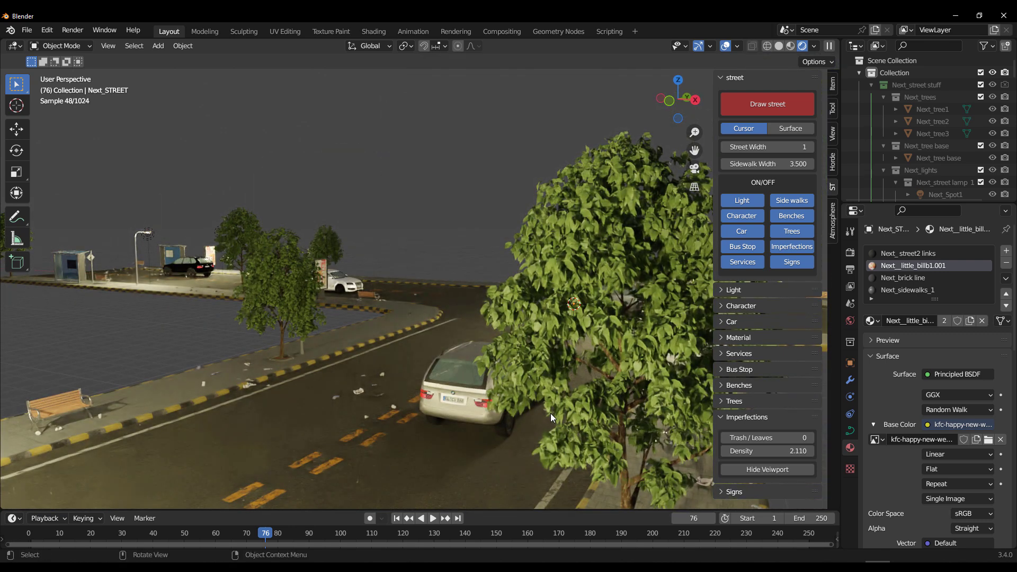
pyautogui.moveTo(491, 440); pyautogui.dragTo(498, 332, button='middle')
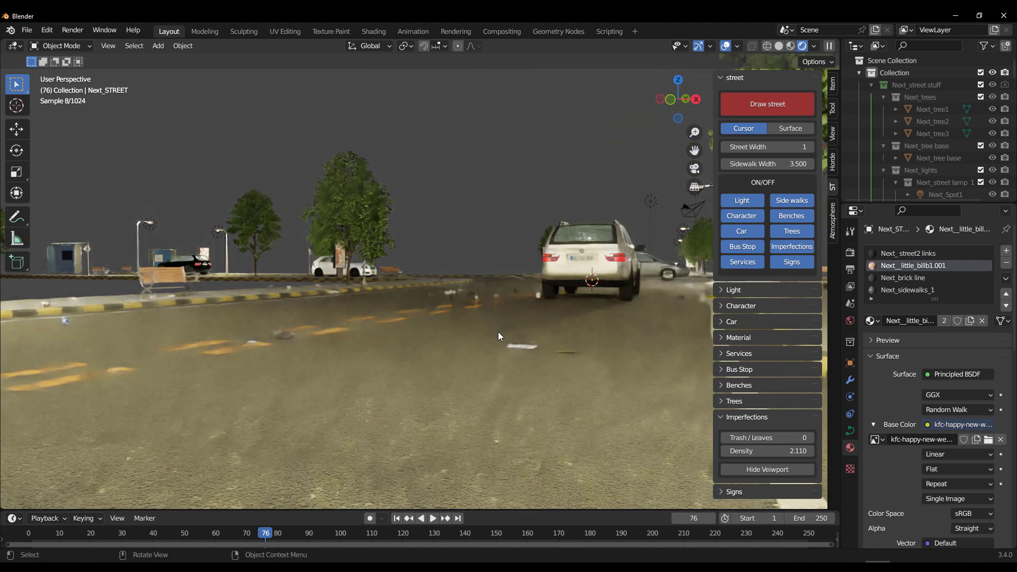
pyautogui.moveTo(590, 275); pyautogui.dragTo(374, 348, button='middle')
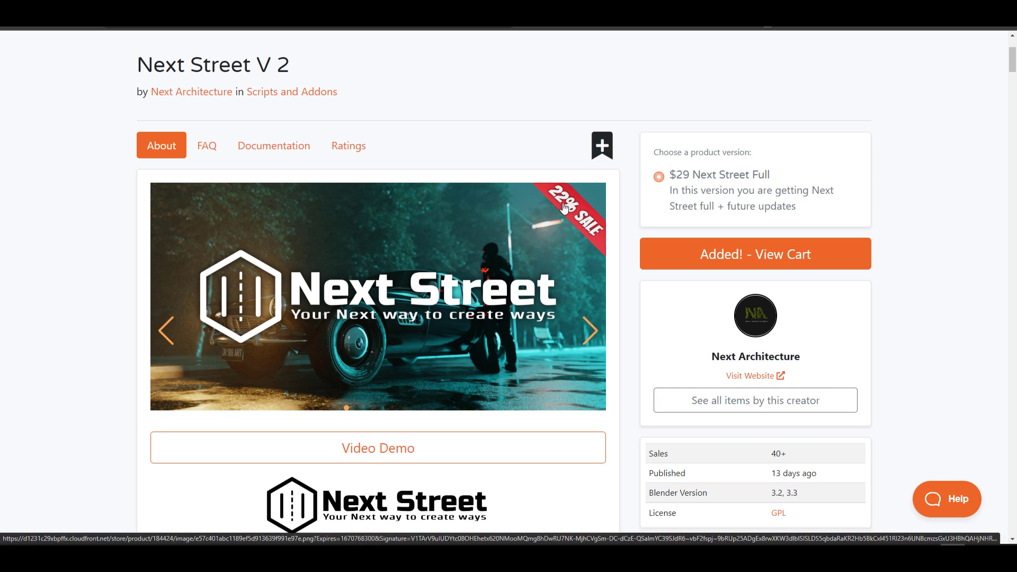
# - Look through the Next Street V 2 product page on Blender Market, including its release discount
pyautogui.scroll(-4, 557, 224)
pyautogui.scroll(-3, 557, 224)
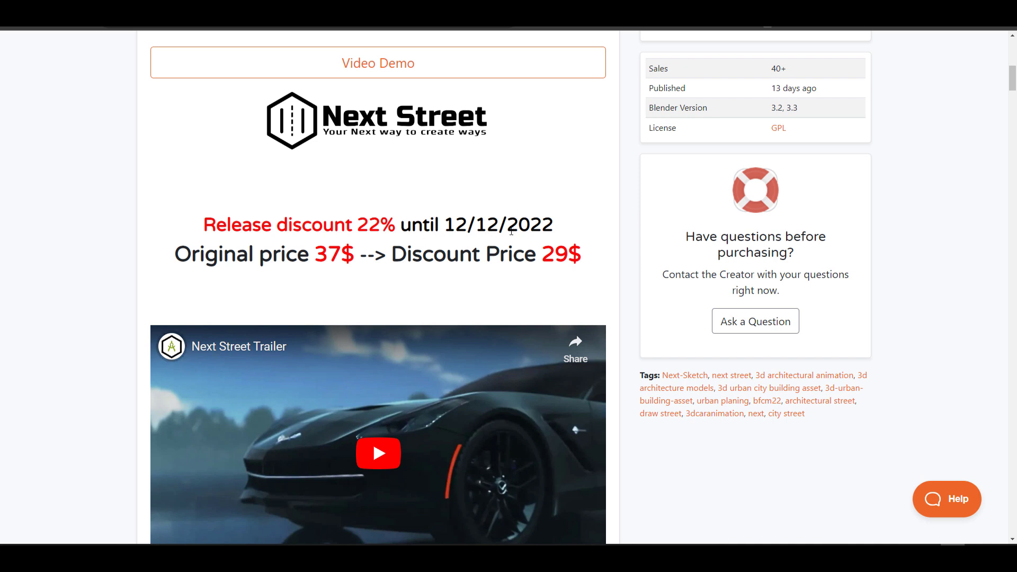
pyautogui.scroll(6, 510, 228)
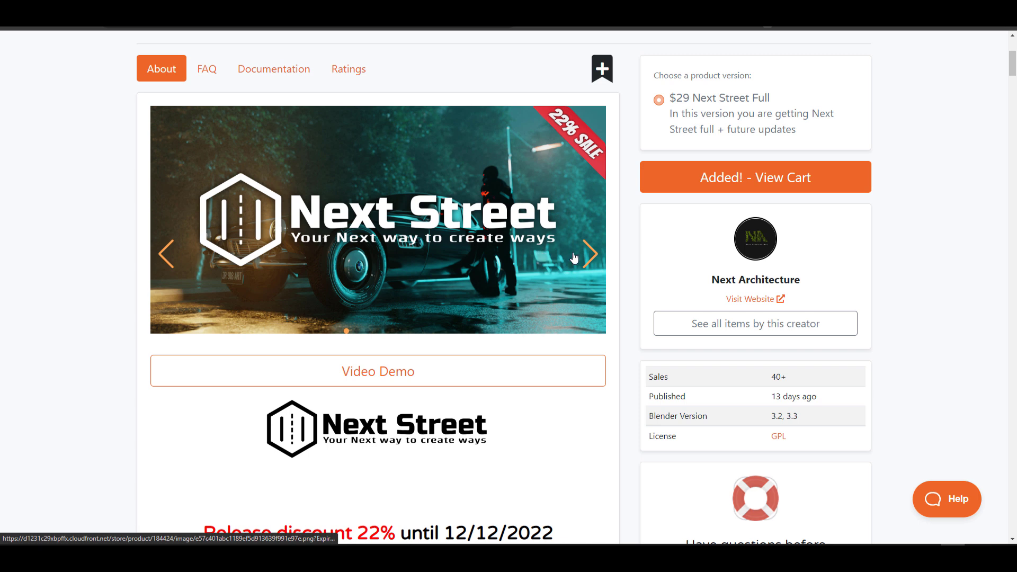
# - Go from the cart to the checkout and apply the coupon code nk1 to the Next Street V 2 order
pyautogui.click(707, 193)
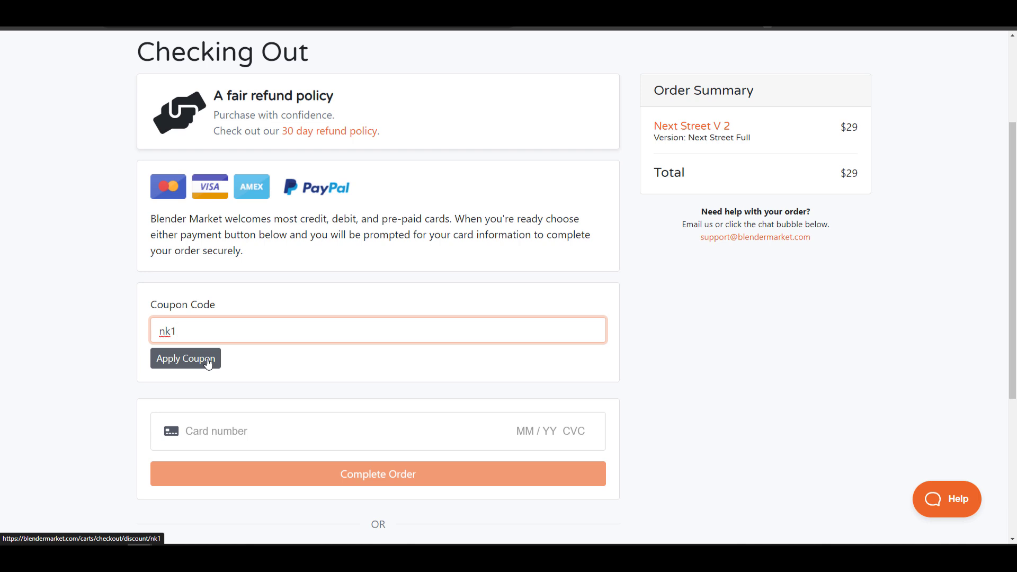
pyautogui.click(207, 361)
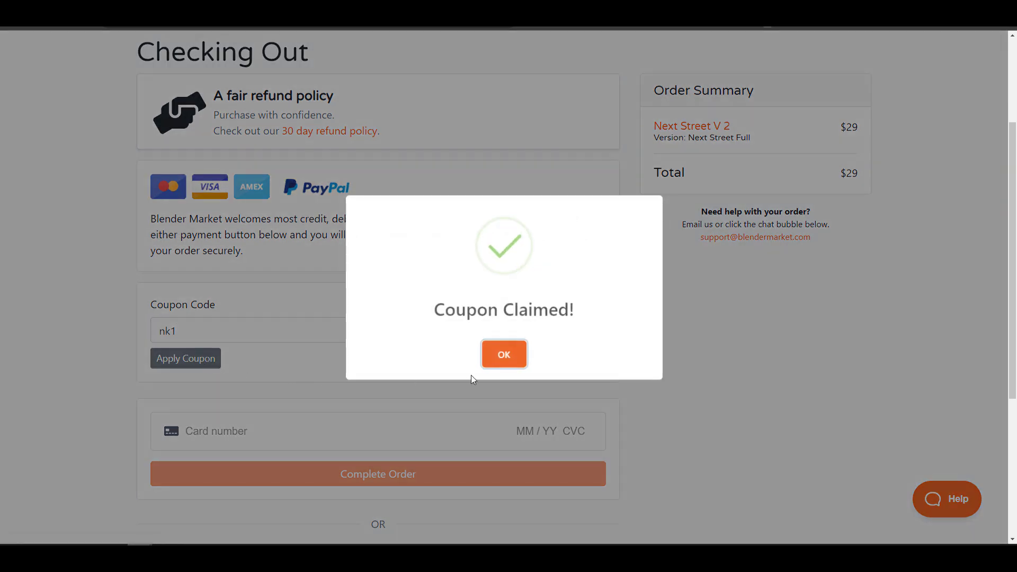
pyautogui.click(511, 357)
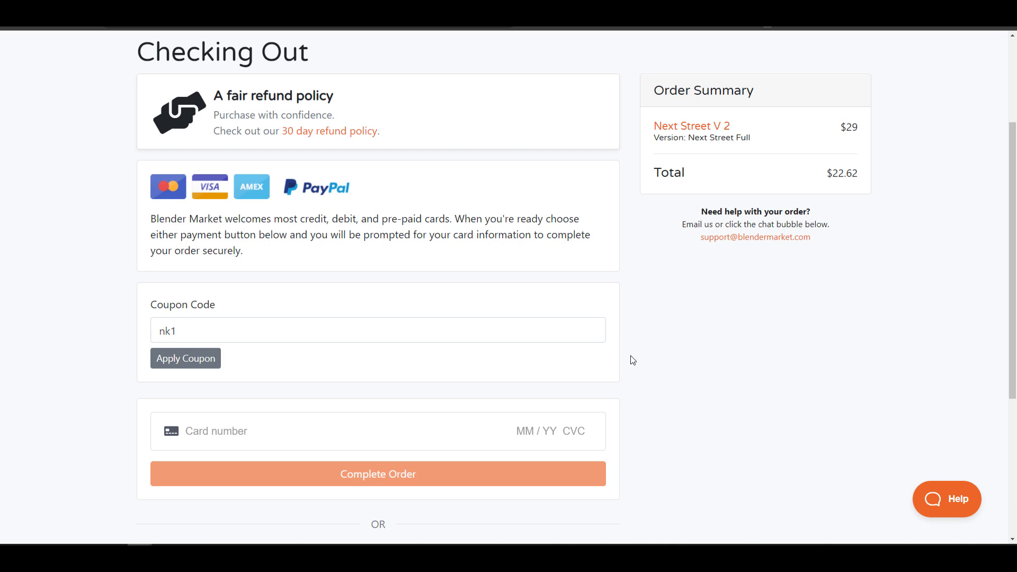